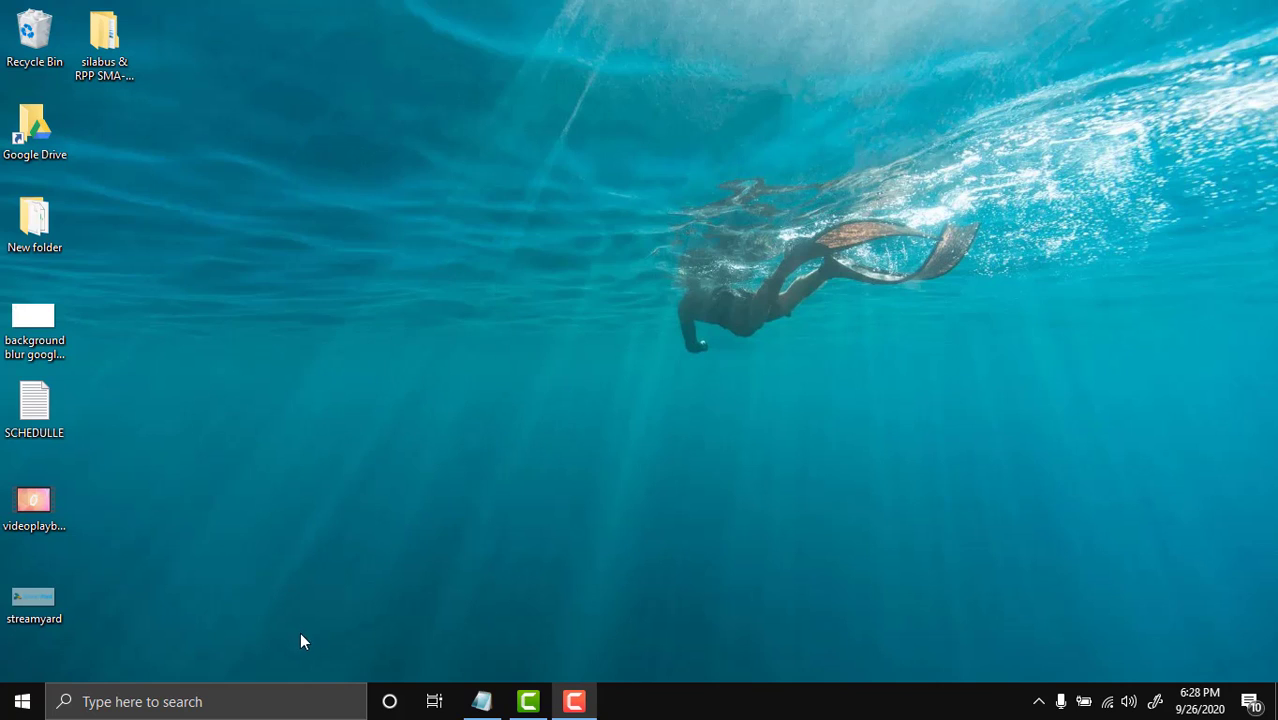
# Launch Google Chrome from the Windows taskbar search by typing 'ch'
pyautogui.click(242, 698)
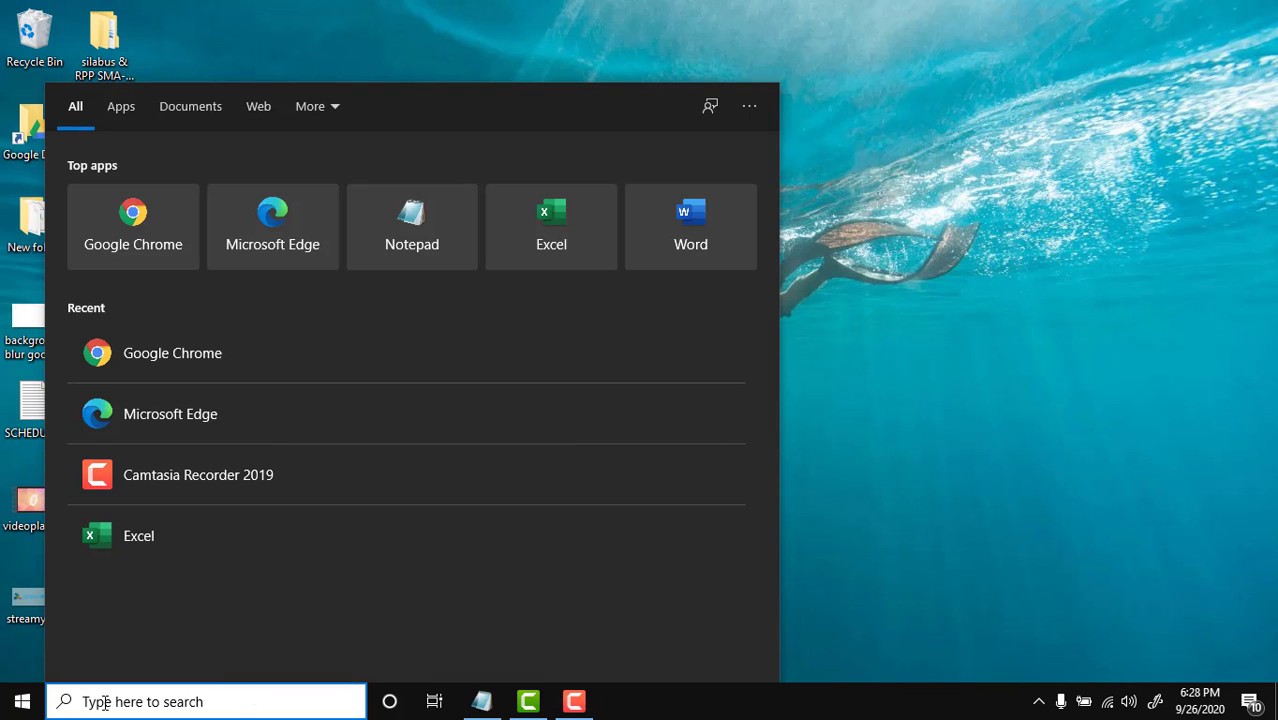
pyautogui.write('ch')
pyautogui.press('Return')
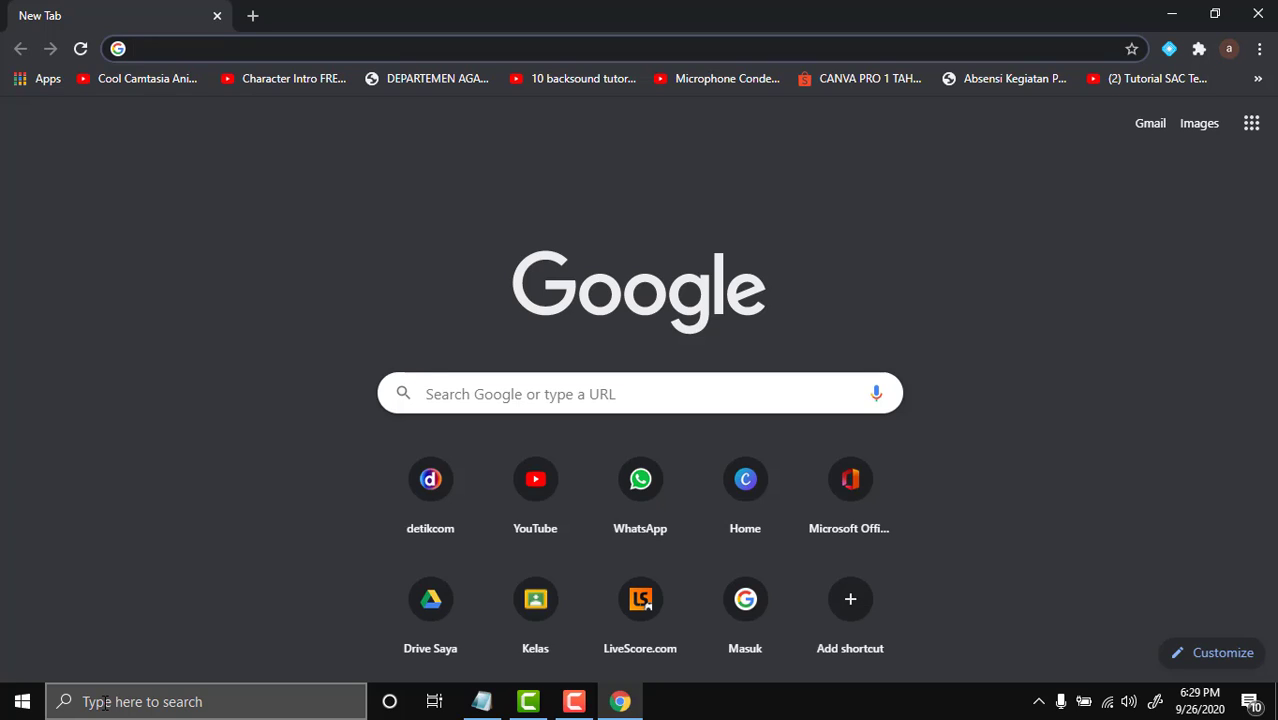
# Go to jamboard.google.com by typing 'jam' and accepting the address suggestion
pyautogui.write('jam')
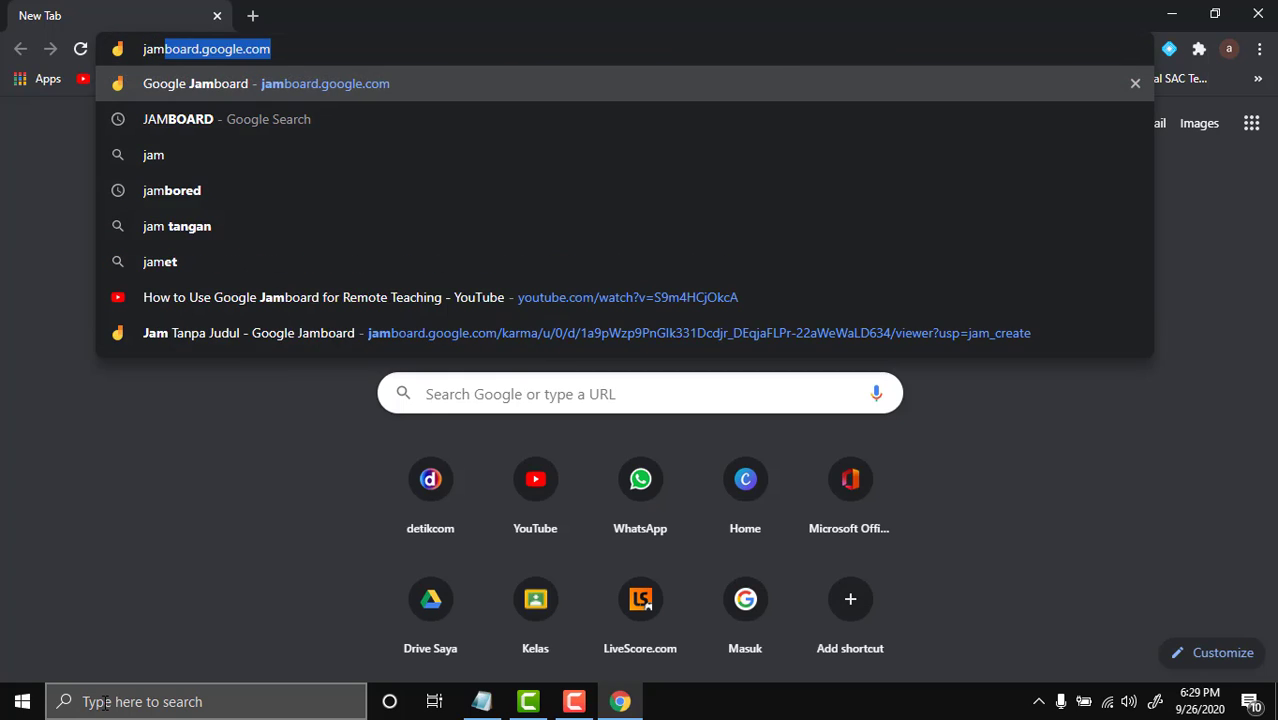
pyautogui.press('Right')
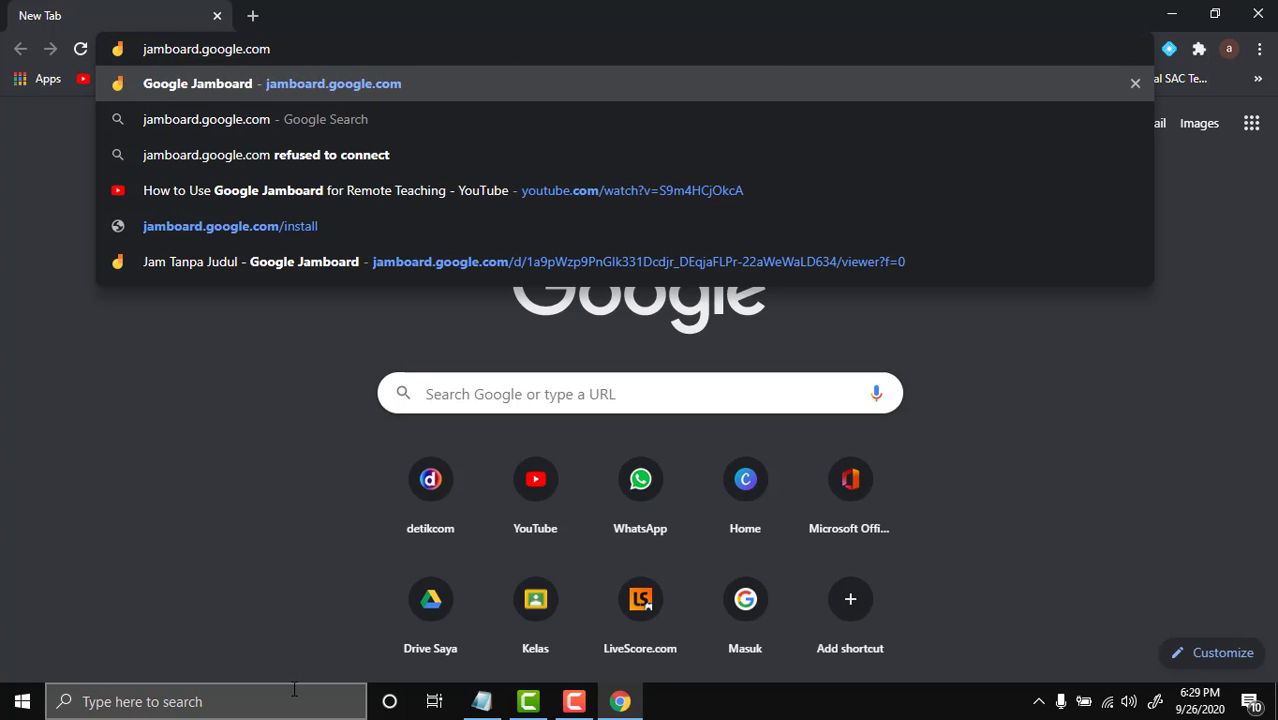
pyautogui.press('Return')
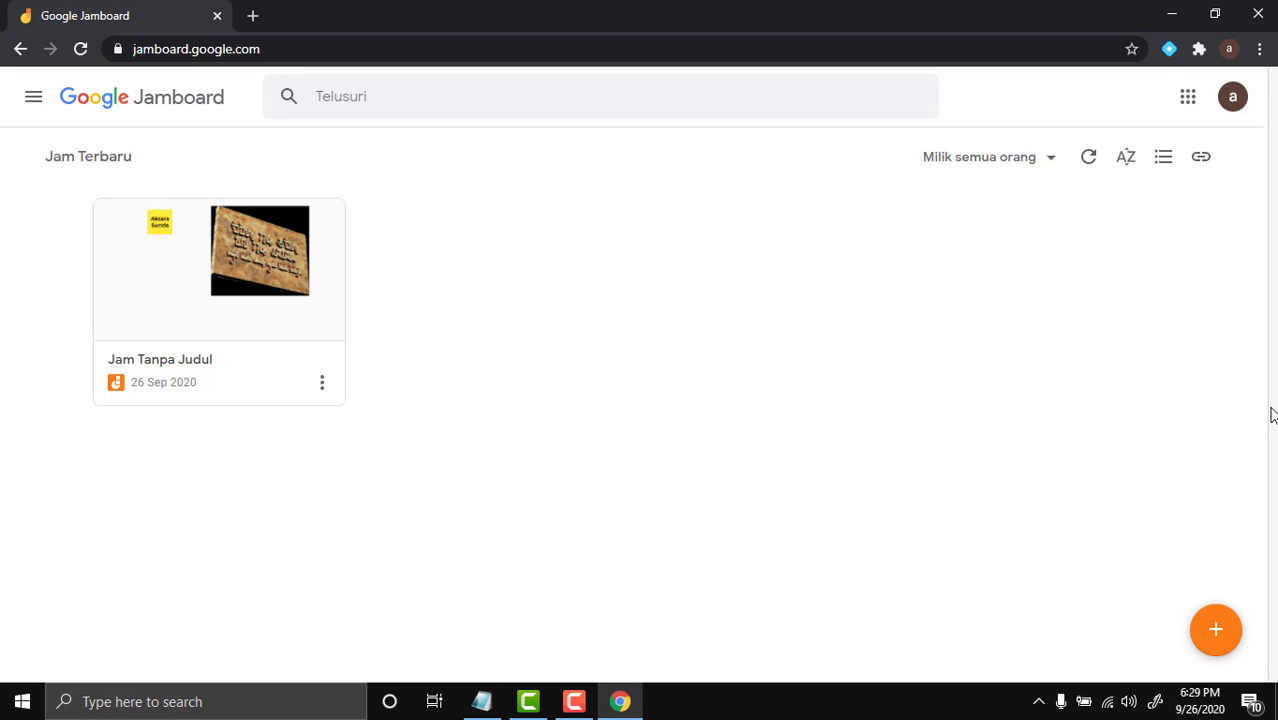
# Create a new blank jam and select the Pen tool for freehand drawing
pyautogui.click(1225, 636)
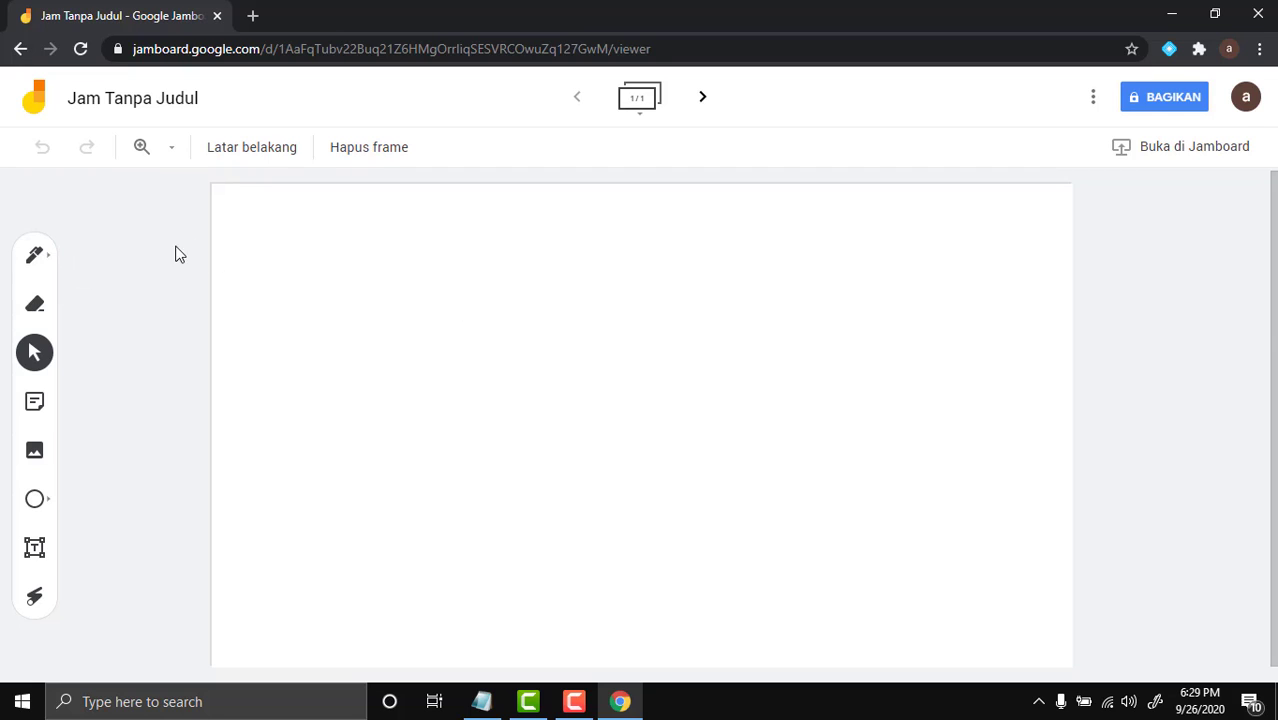
pyautogui.click(48, 262)
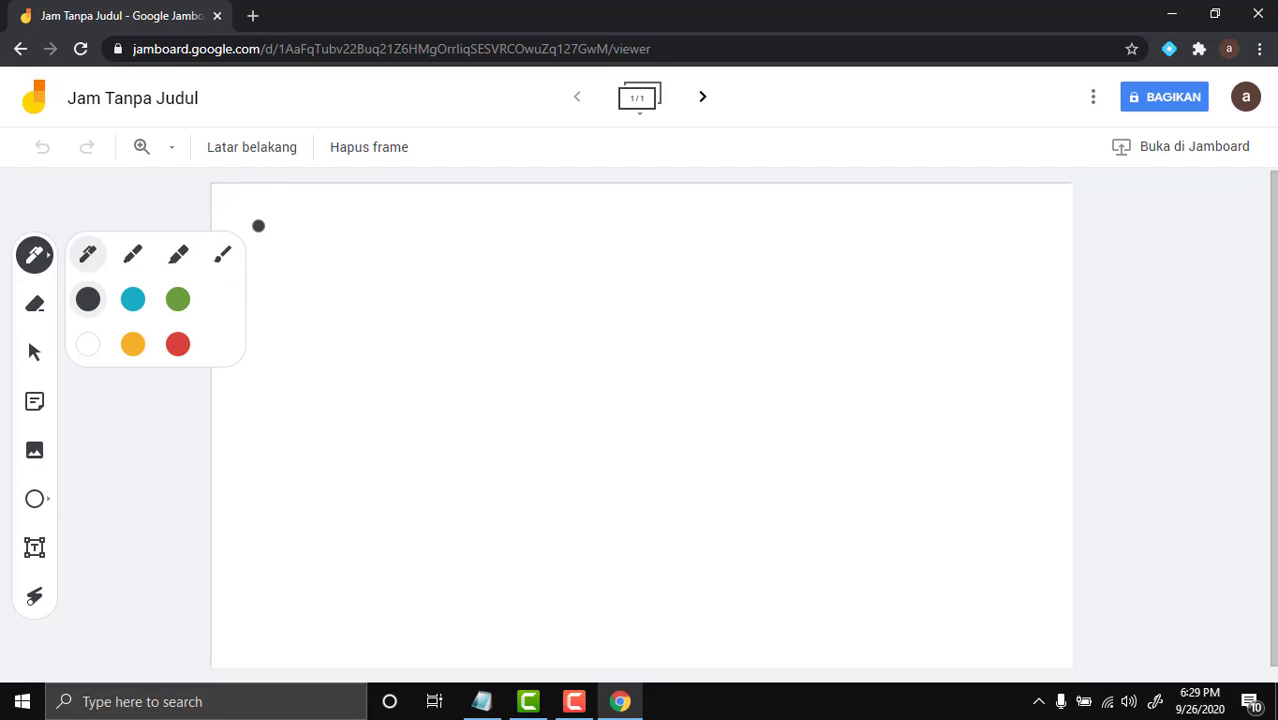
# Handwrite the word 'aspal' on the frame in the thin black pen
pyautogui.moveTo(327, 316)
pyautogui.mouseDown()
pyautogui.moveTo(292, 356)
pyautogui.moveTo(328, 337)
pyautogui.moveTo(336, 365)
pyautogui.mouseUp()
pyautogui.moveTo(372, 318)
pyautogui.mouseDown()
pyautogui.moveTo(400, 365)
pyautogui.moveTo(343, 382)
pyautogui.mouseUp()
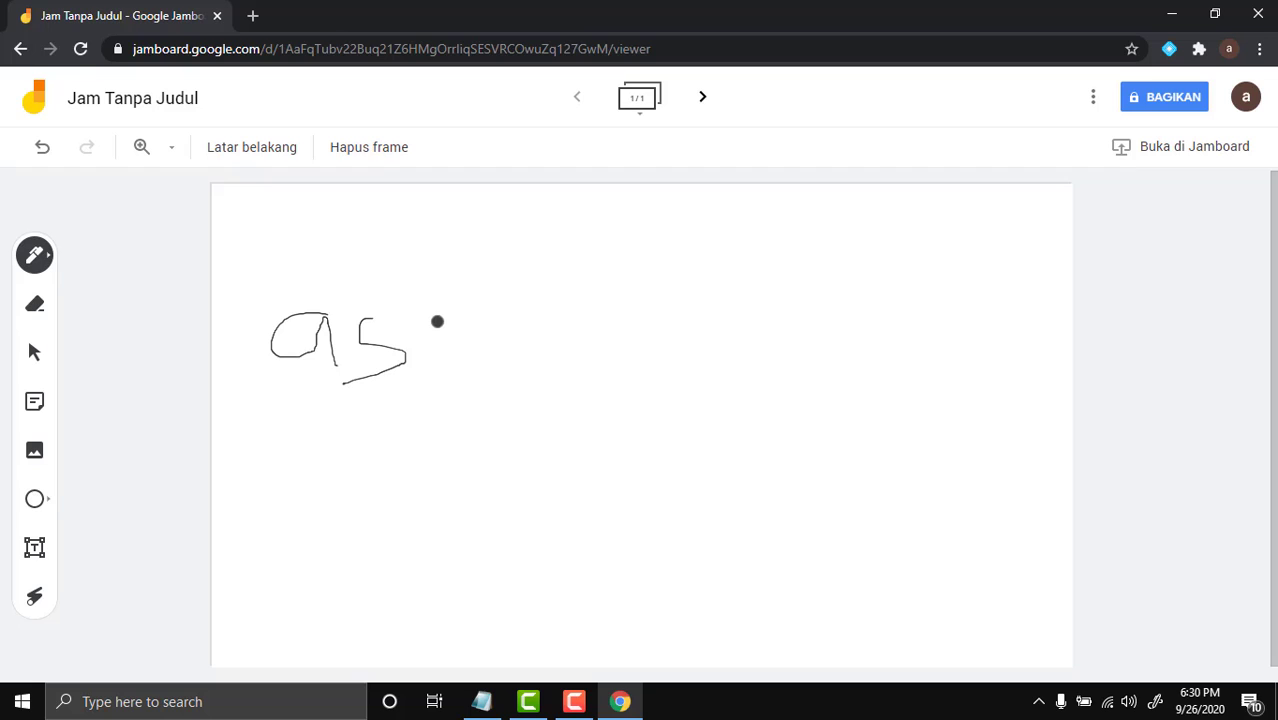
pyautogui.moveTo(432, 330)
pyautogui.mouseDown()
pyautogui.moveTo(447, 436)
pyautogui.moveTo(459, 345)
pyautogui.moveTo(432, 360)
pyautogui.mouseUp()
pyautogui.moveTo(508, 336)
pyautogui.mouseDown()
pyautogui.moveTo(499, 365)
pyautogui.moveTo(514, 374)
pyautogui.mouseUp()
pyautogui.moveTo(519, 297); pyautogui.dragTo(533, 395)
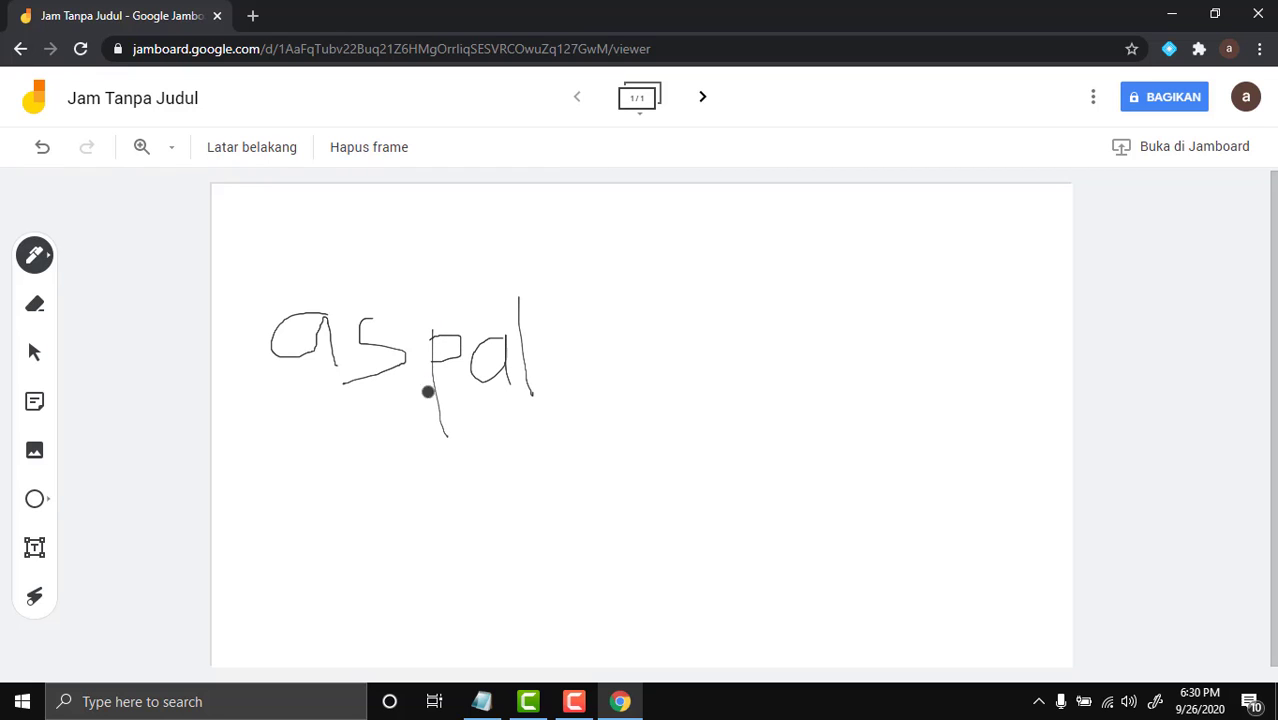
# Switch to the thick blue Stabilo highlighter and write 'edu' beside 'aspal'
pyautogui.click(30, 262)
pyautogui.click(176, 262)
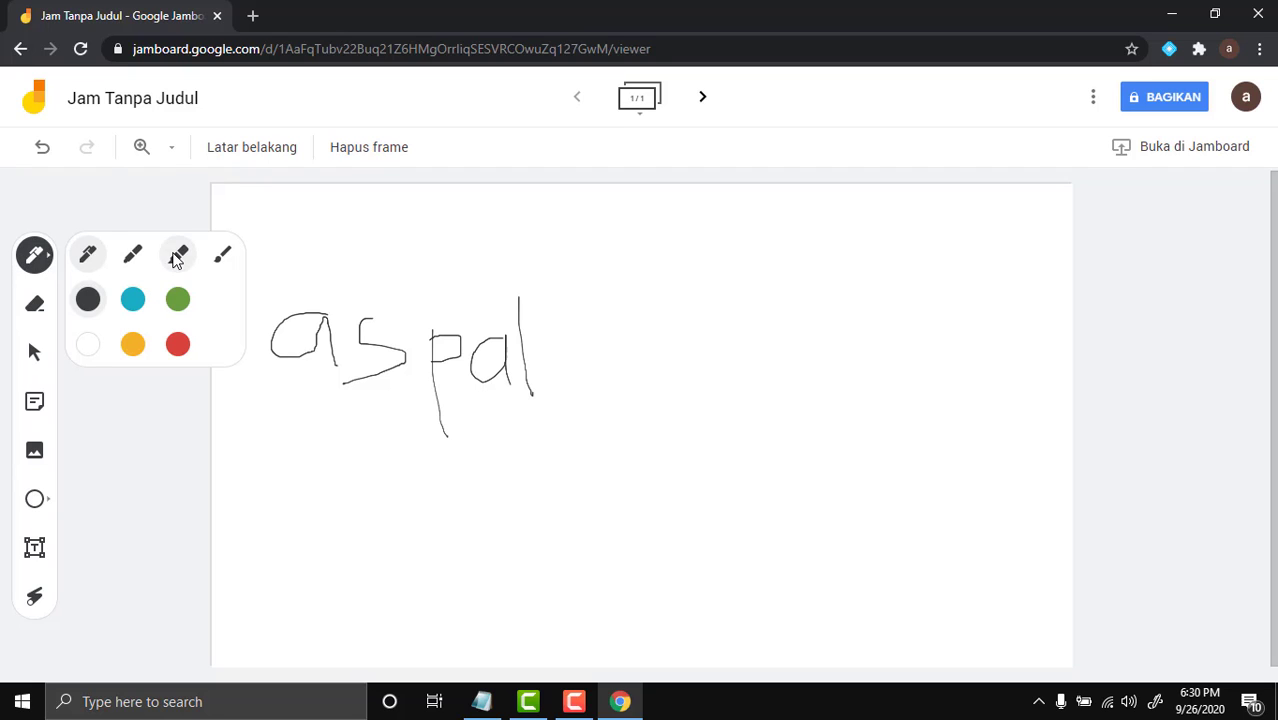
pyautogui.click(131, 302)
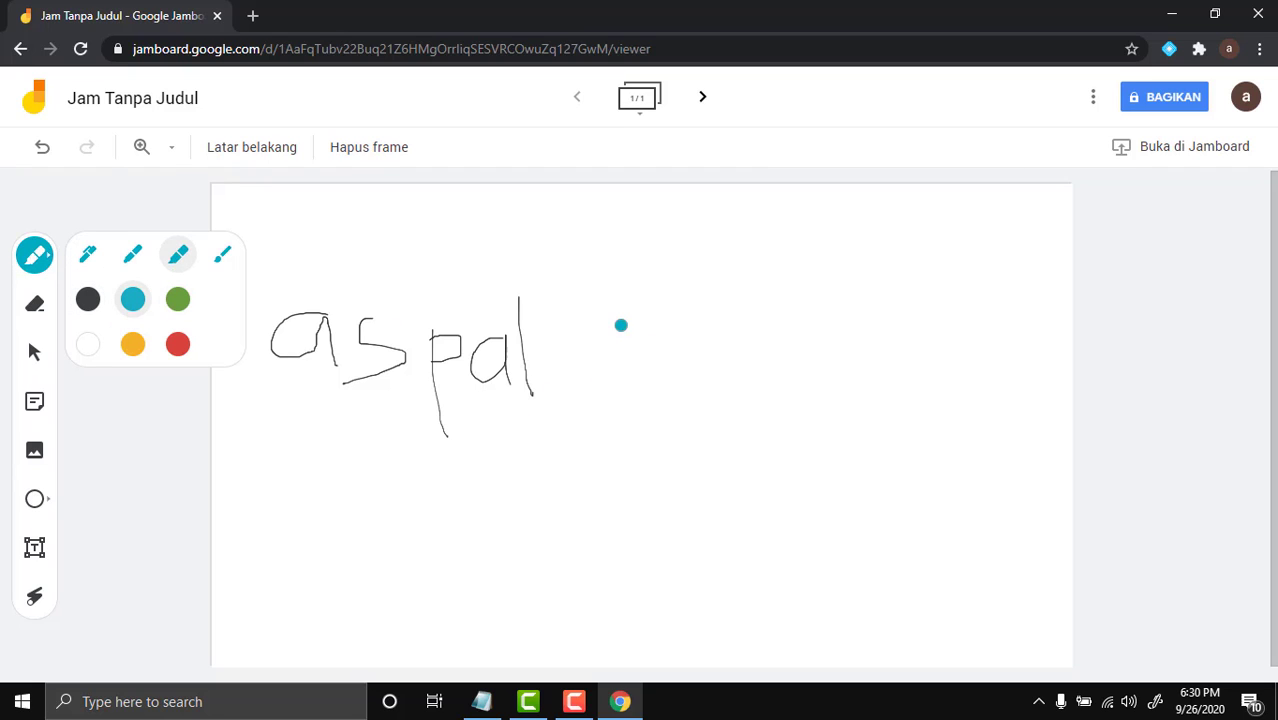
pyautogui.moveTo(651, 321)
pyautogui.mouseDown()
pyautogui.moveTo(653, 354)
pyautogui.moveTo(629, 357)
pyautogui.moveTo(762, 410)
pyautogui.mouseUp()
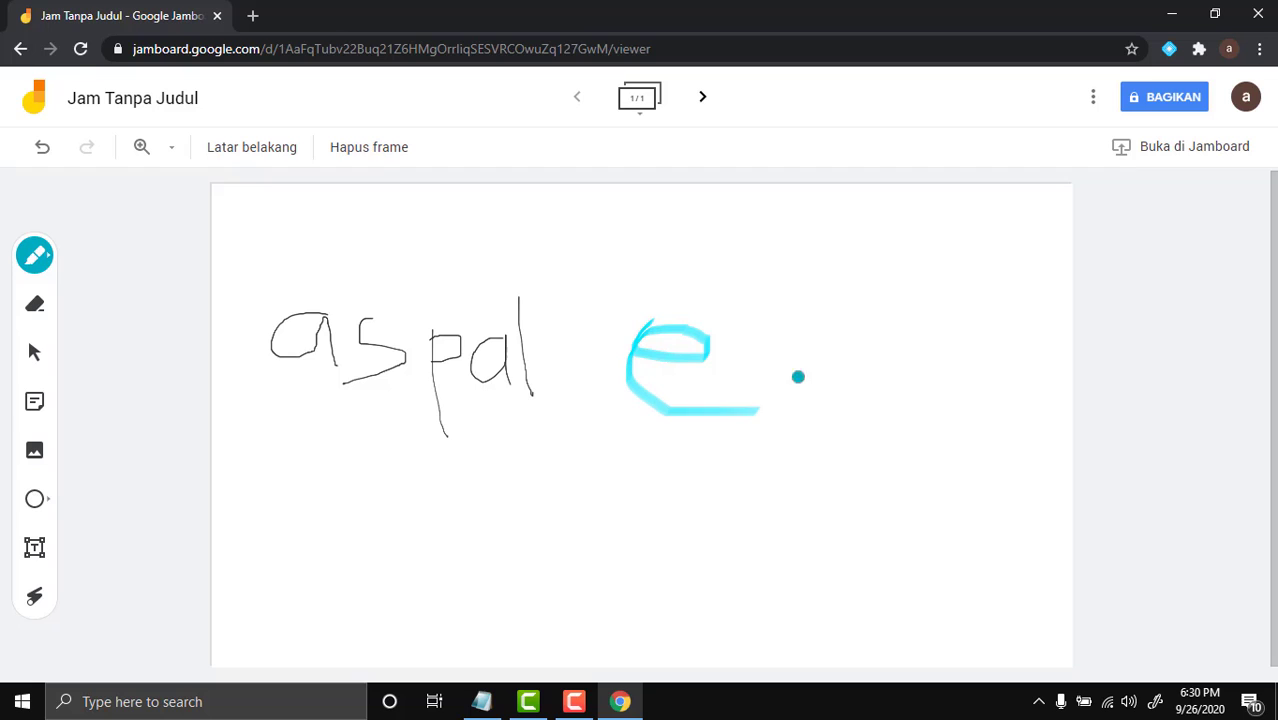
pyautogui.moveTo(848, 338)
pyautogui.mouseDown()
pyautogui.moveTo(747, 397)
pyautogui.moveTo(843, 402)
pyautogui.mouseUp()
pyautogui.moveTo(824, 300); pyautogui.dragTo(852, 410)
pyautogui.moveTo(886, 340)
pyautogui.mouseDown()
pyautogui.moveTo(934, 378)
pyautogui.moveTo(942, 318)
pyautogui.mouseUp()
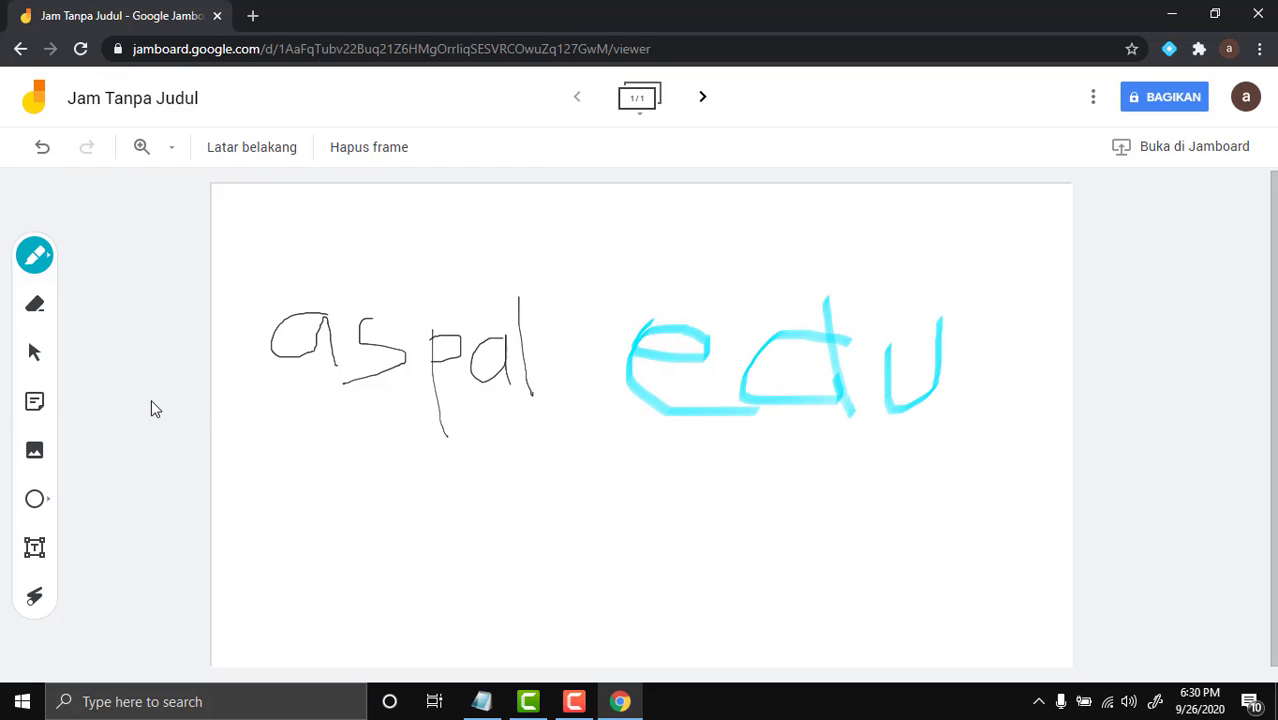
pyautogui.click(36, 257)
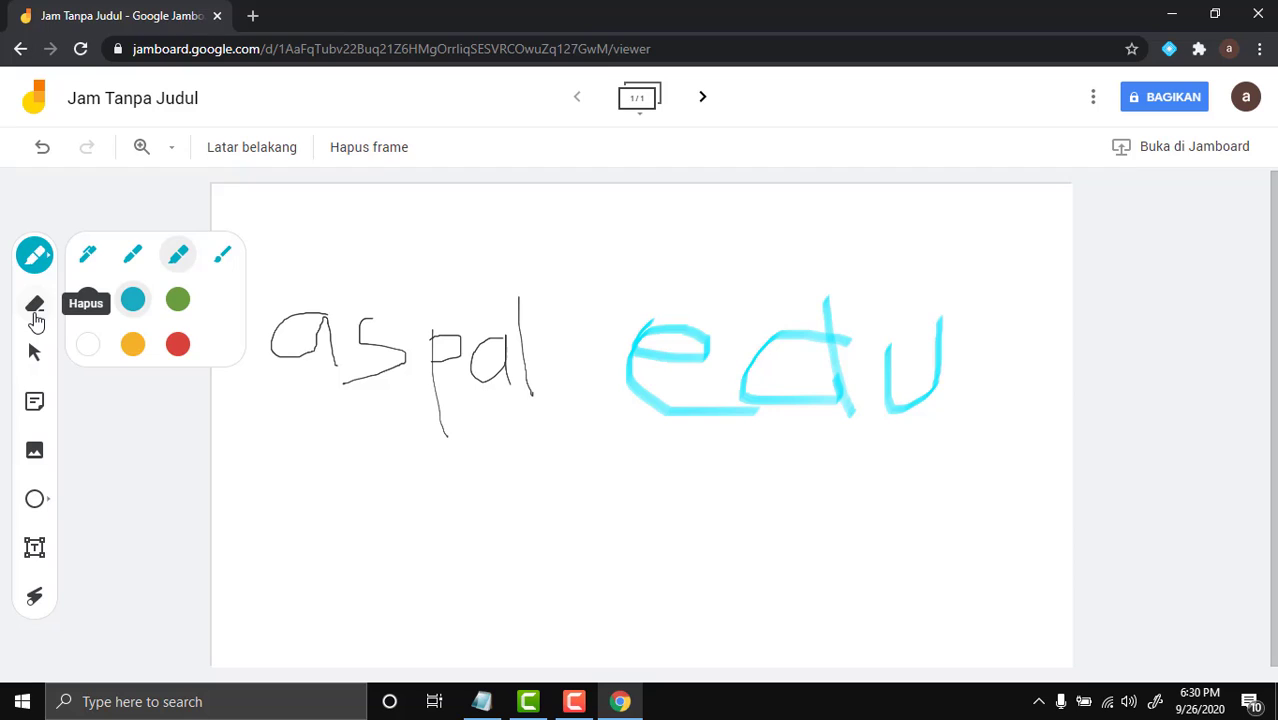
# Rub out the black 'aspal' with the eraser, then return to the Select tool
pyautogui.click(35, 305)
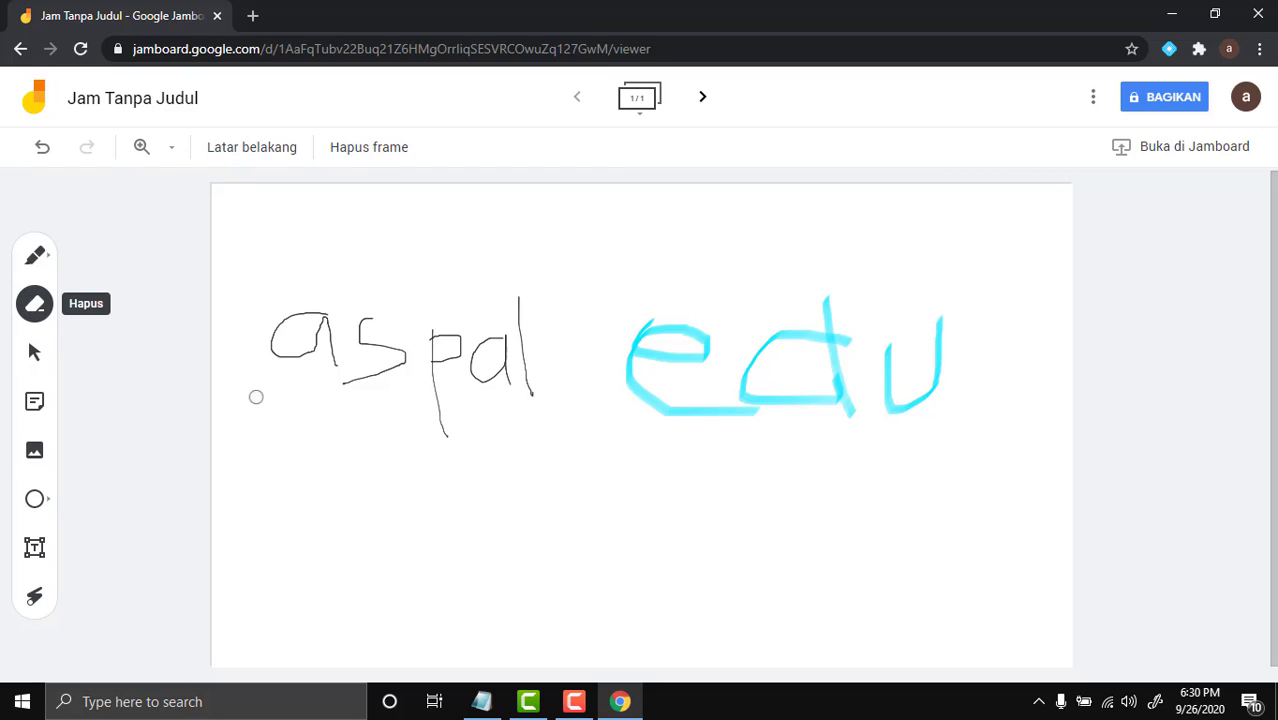
pyautogui.moveTo(319, 364)
pyautogui.mouseDown()
pyautogui.moveTo(260, 372)
pyautogui.moveTo(287, 373)
pyautogui.moveTo(276, 315)
pyautogui.mouseUp()
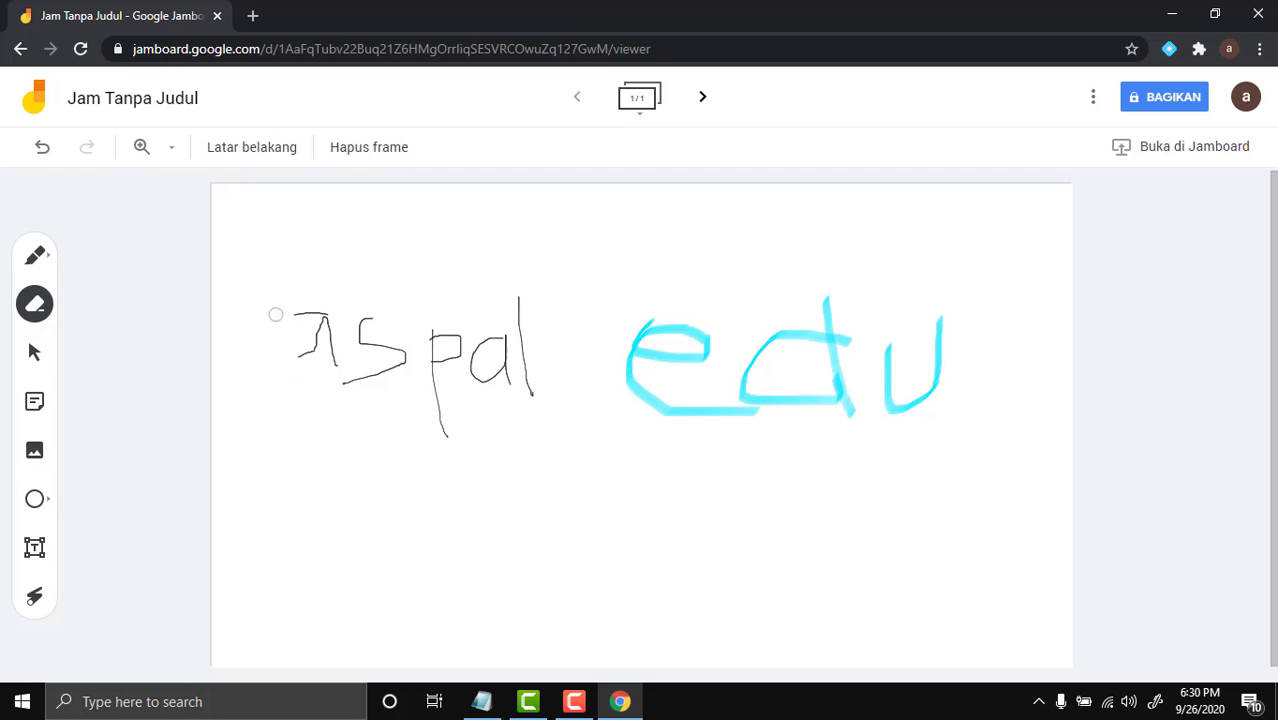
pyautogui.moveTo(305, 371)
pyautogui.mouseDown()
pyautogui.moveTo(328, 362)
pyautogui.moveTo(337, 394)
pyautogui.moveTo(308, 305)
pyautogui.moveTo(368, 320)
pyautogui.moveTo(365, 338)
pyautogui.moveTo(400, 355)
pyautogui.moveTo(380, 360)
pyautogui.moveTo(445, 360)
pyautogui.moveTo(434, 398)
pyautogui.moveTo(448, 356)
pyautogui.moveTo(427, 296)
pyautogui.moveTo(487, 358)
pyautogui.moveTo(471, 360)
pyautogui.moveTo(510, 358)
pyautogui.moveTo(497, 320)
pyautogui.moveTo(539, 396)
pyautogui.mouseUp()
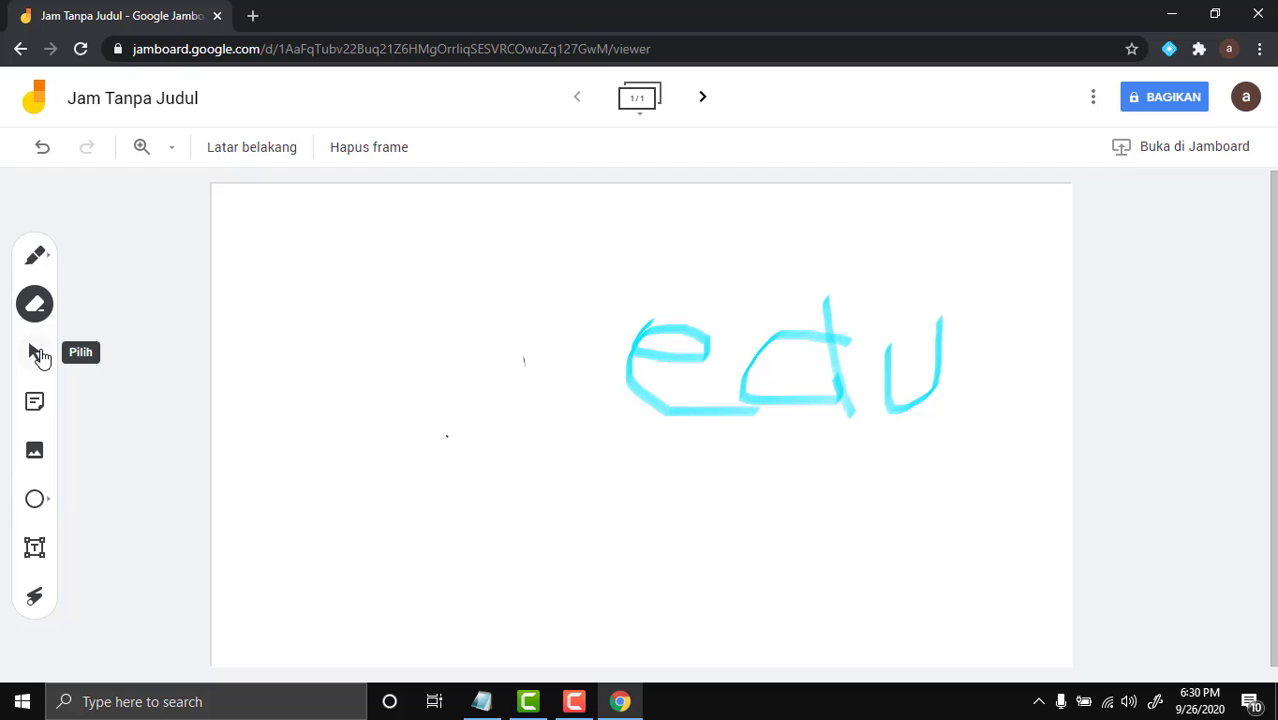
pyautogui.click(38, 355)
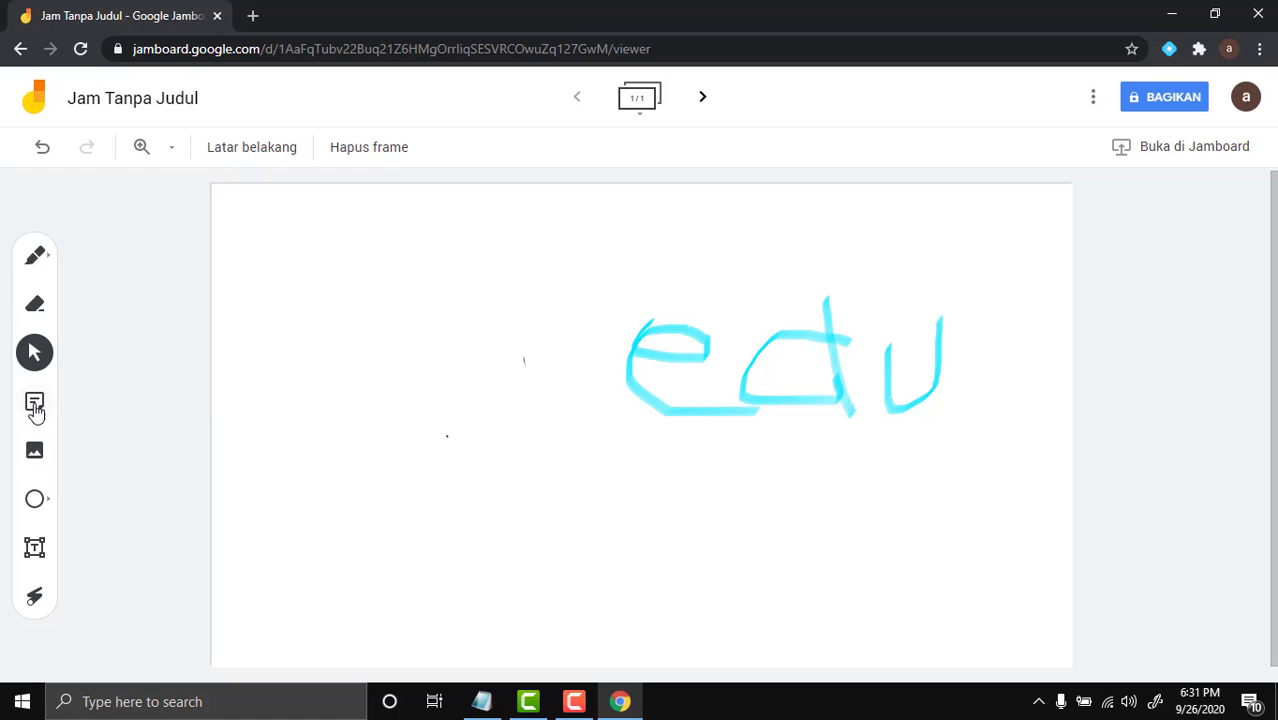
# Add a pink sticky note reading 'youtube aspal edu' to the frame
pyautogui.click(34, 412)
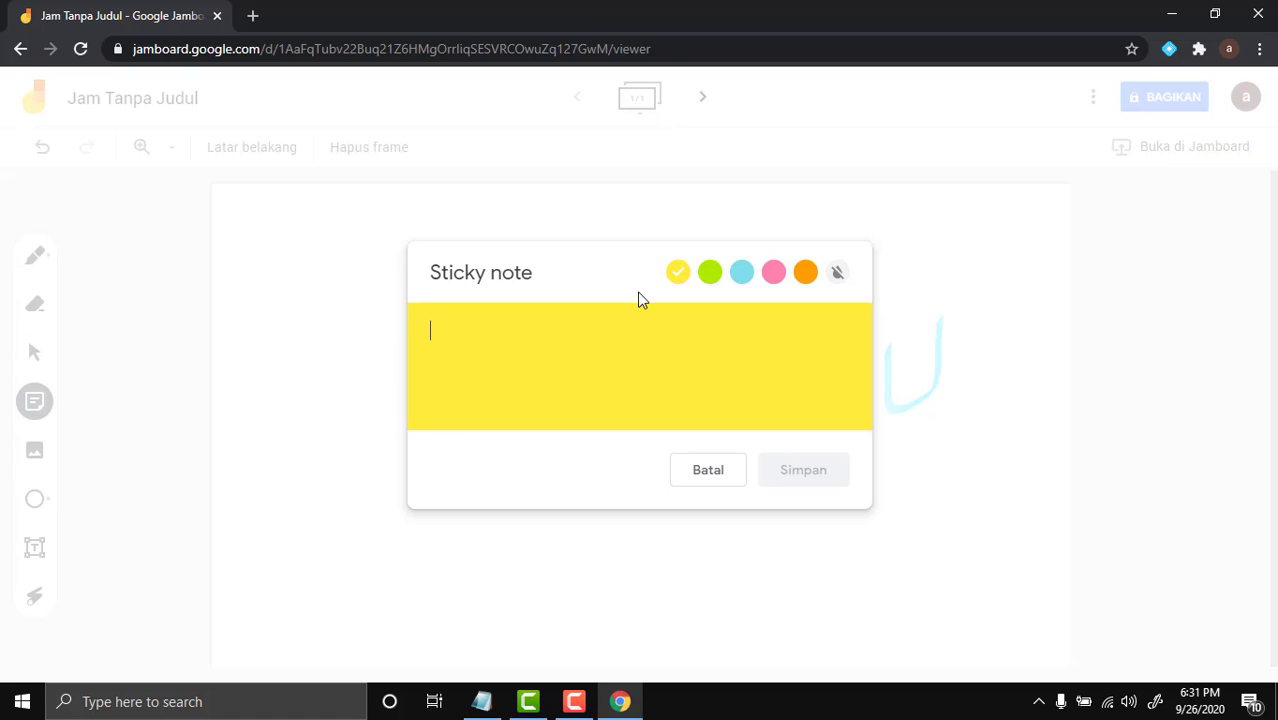
pyautogui.write('you')
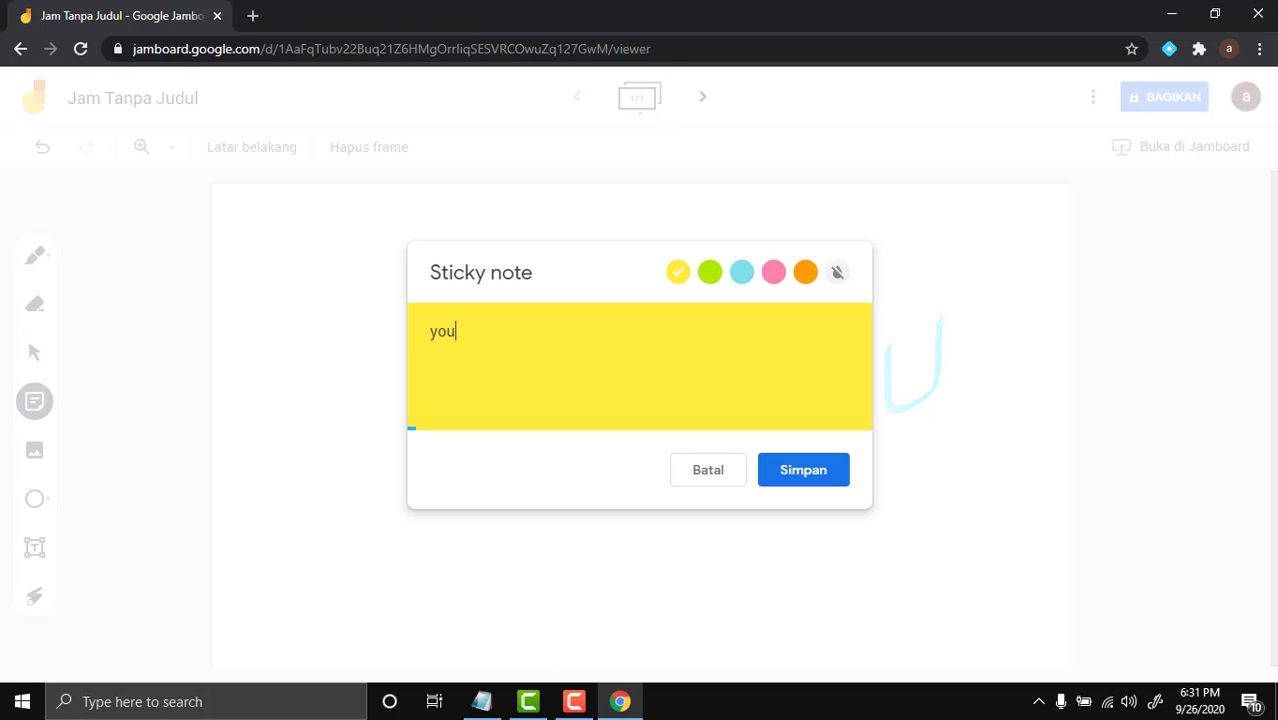
pyautogui.write('tube as')
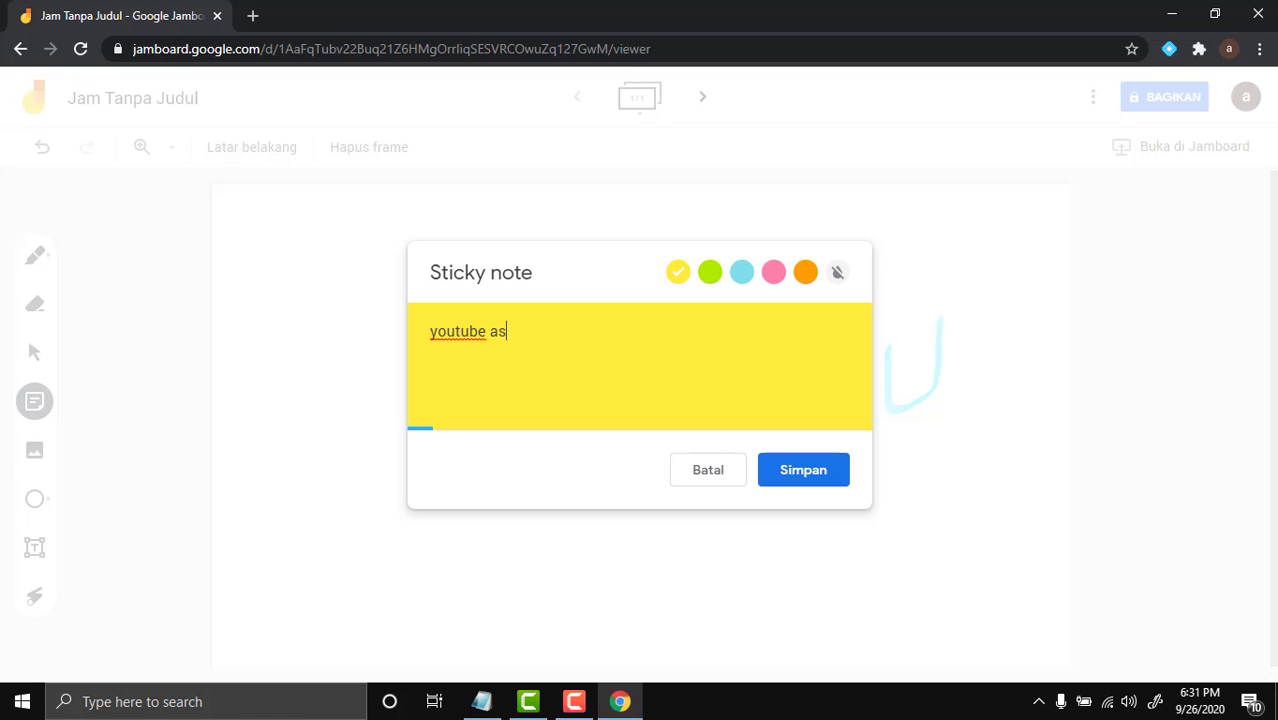
pyautogui.write('pal edu')
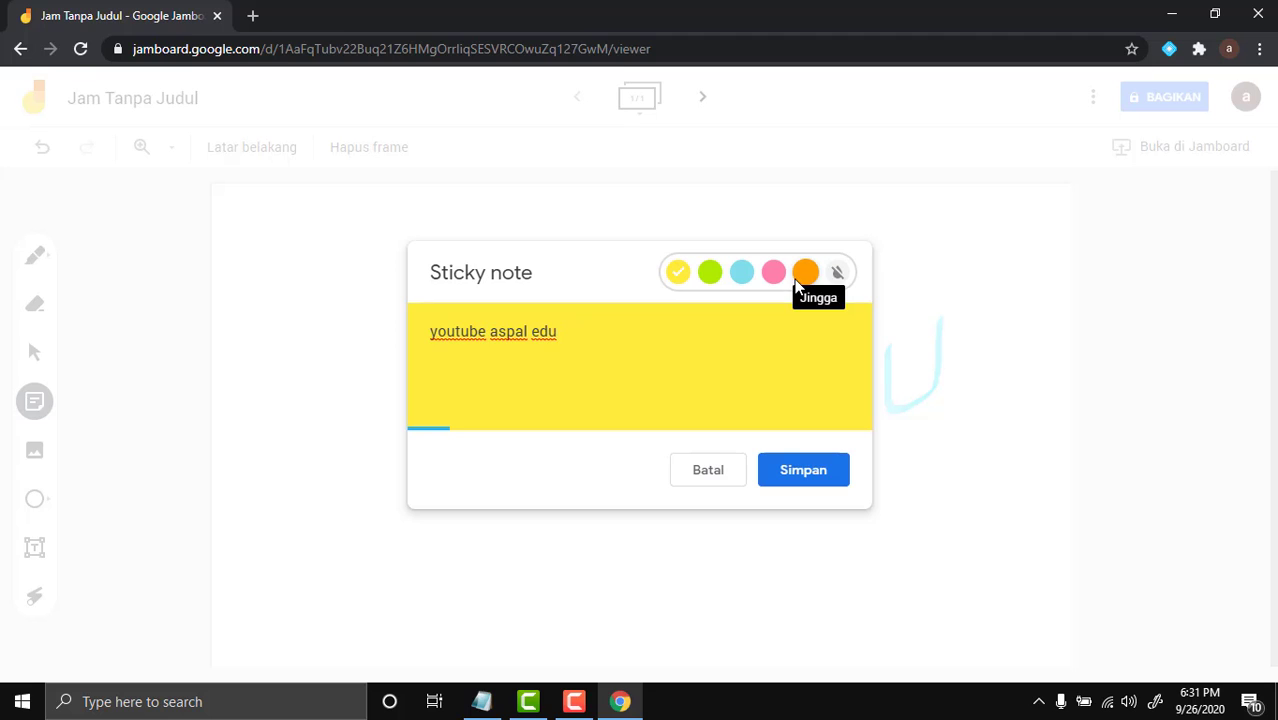
pyautogui.click(799, 280)
pyautogui.click(773, 278)
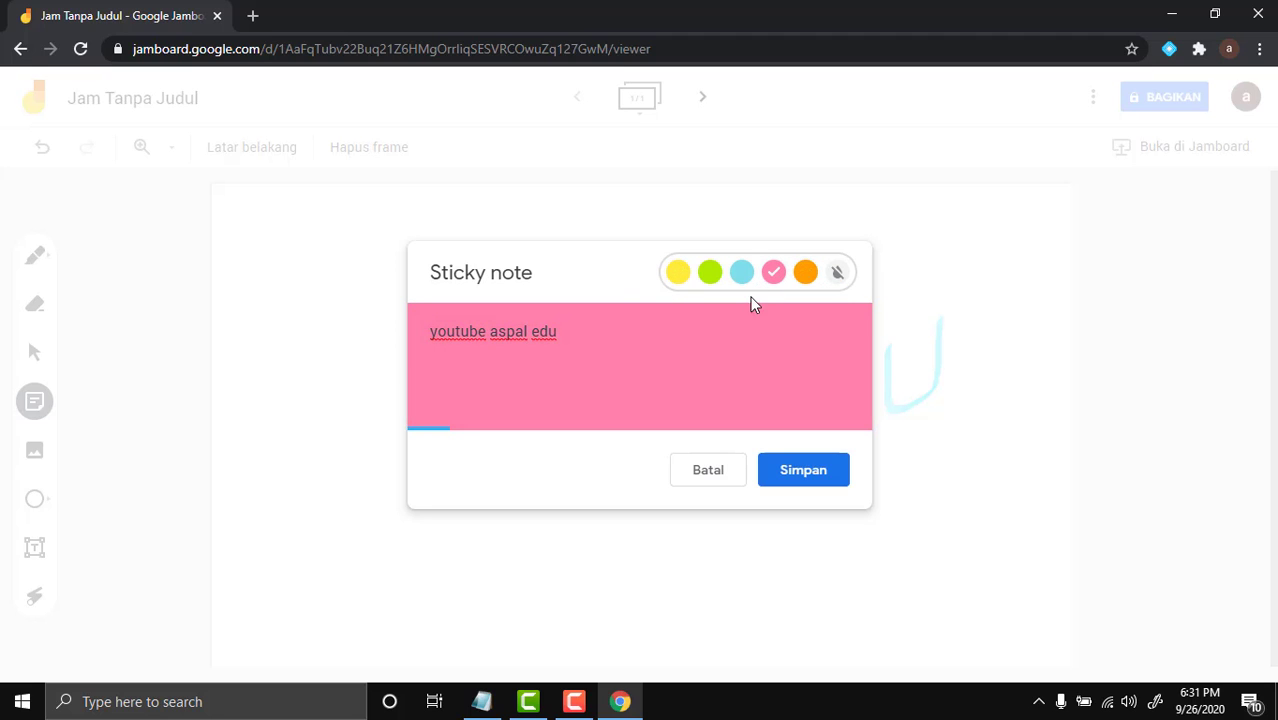
pyautogui.click(804, 484)
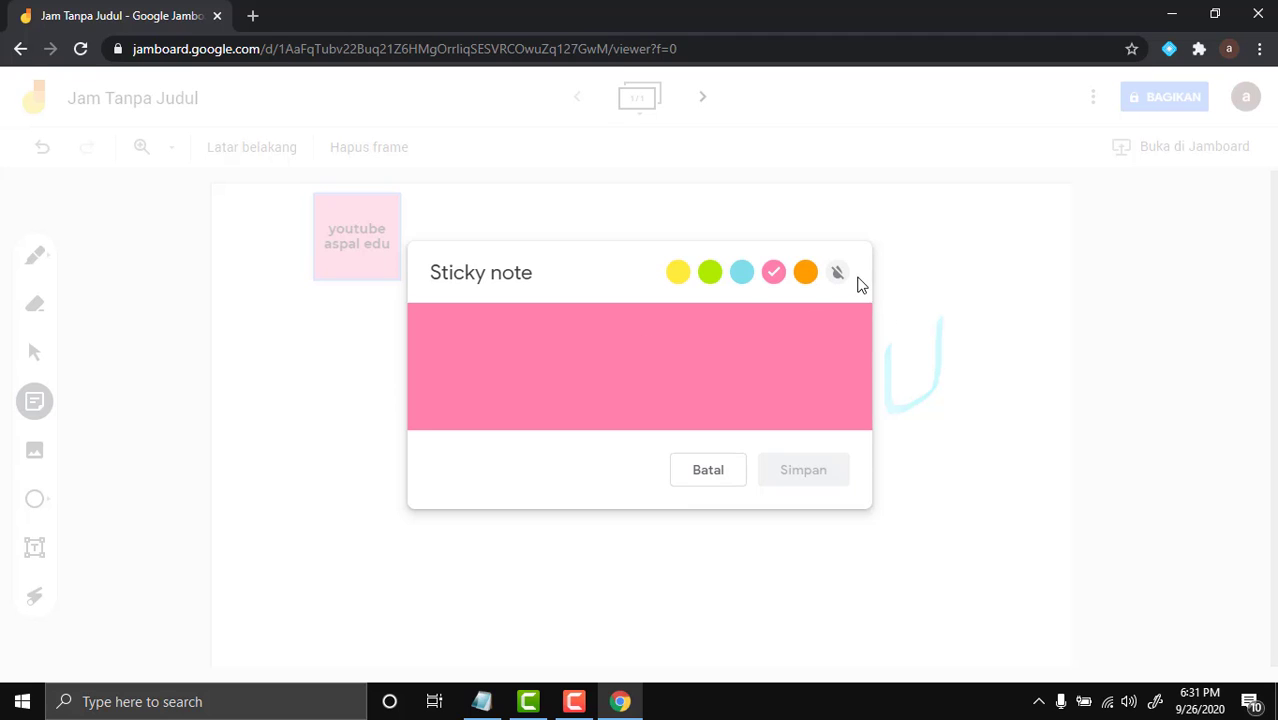
pyautogui.click(717, 470)
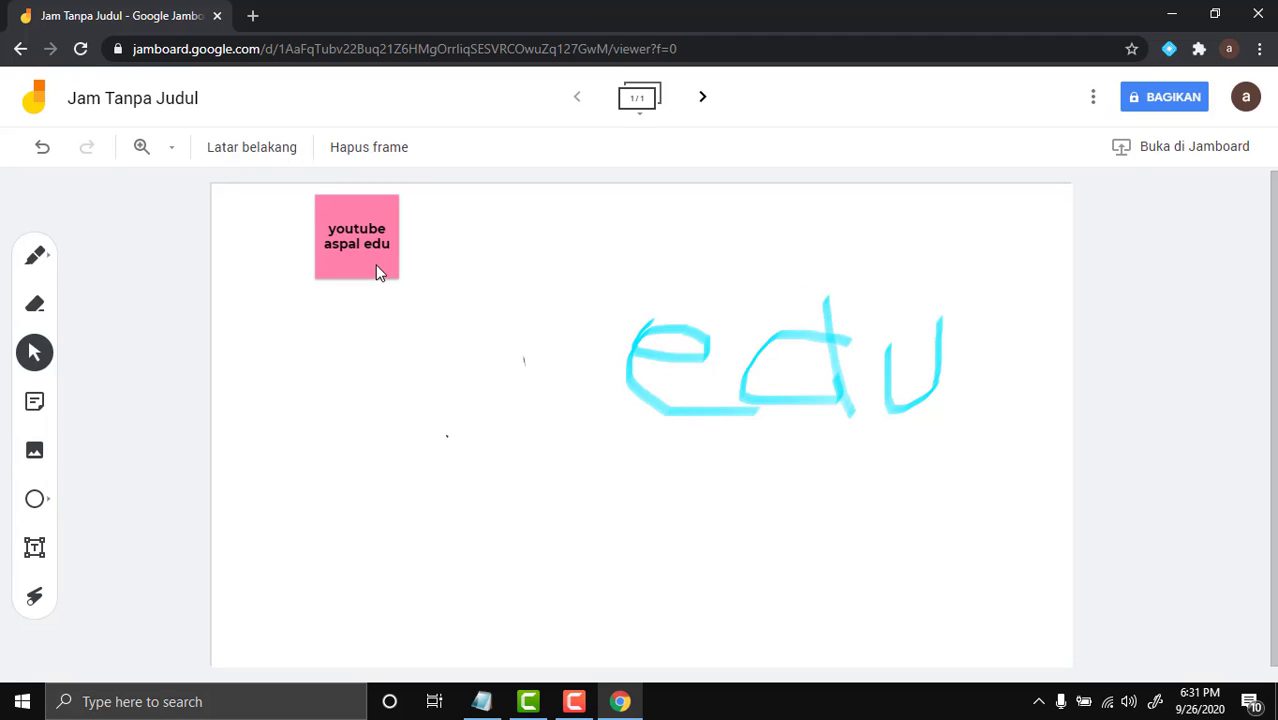
# Drag the pink 'youtube aspal edu' note slightly lower, near the frame's top-left
pyautogui.click(365, 208)
pyautogui.moveTo(379, 277); pyautogui.dragTo(389, 348)
pyautogui.click(44, 360)
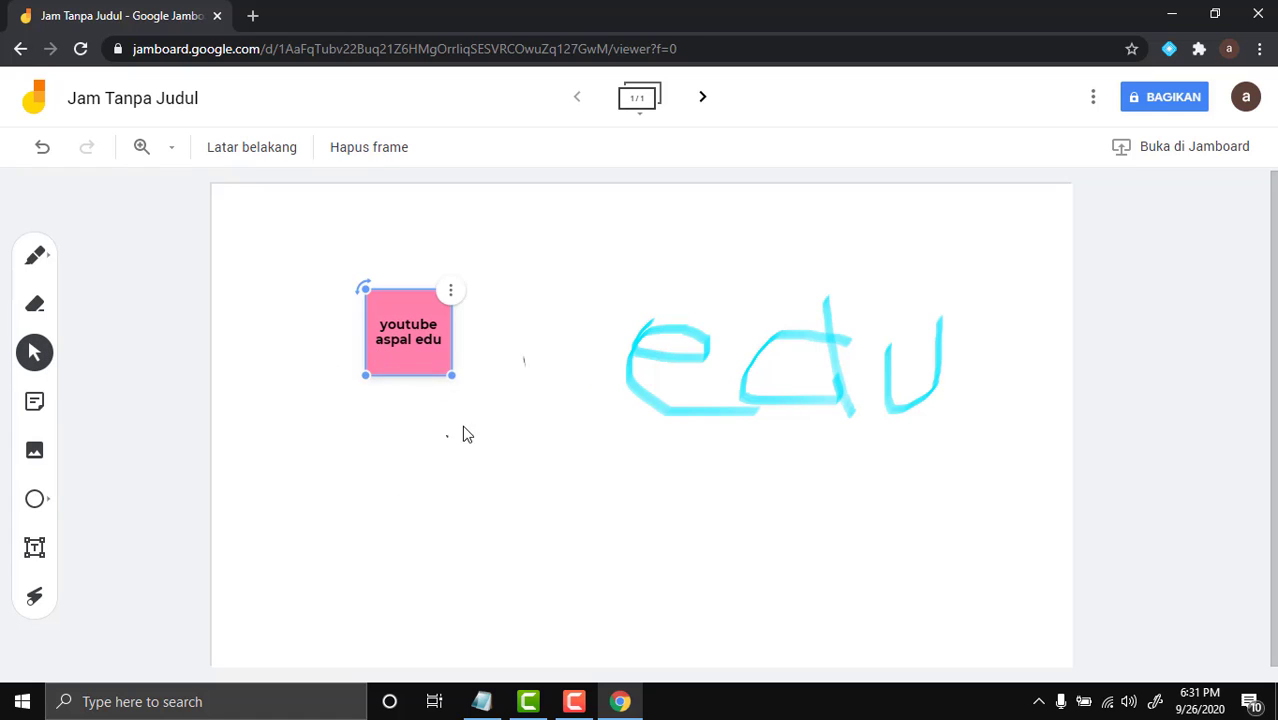
pyautogui.click(463, 434)
pyautogui.click(394, 351)
pyautogui.click(34, 352)
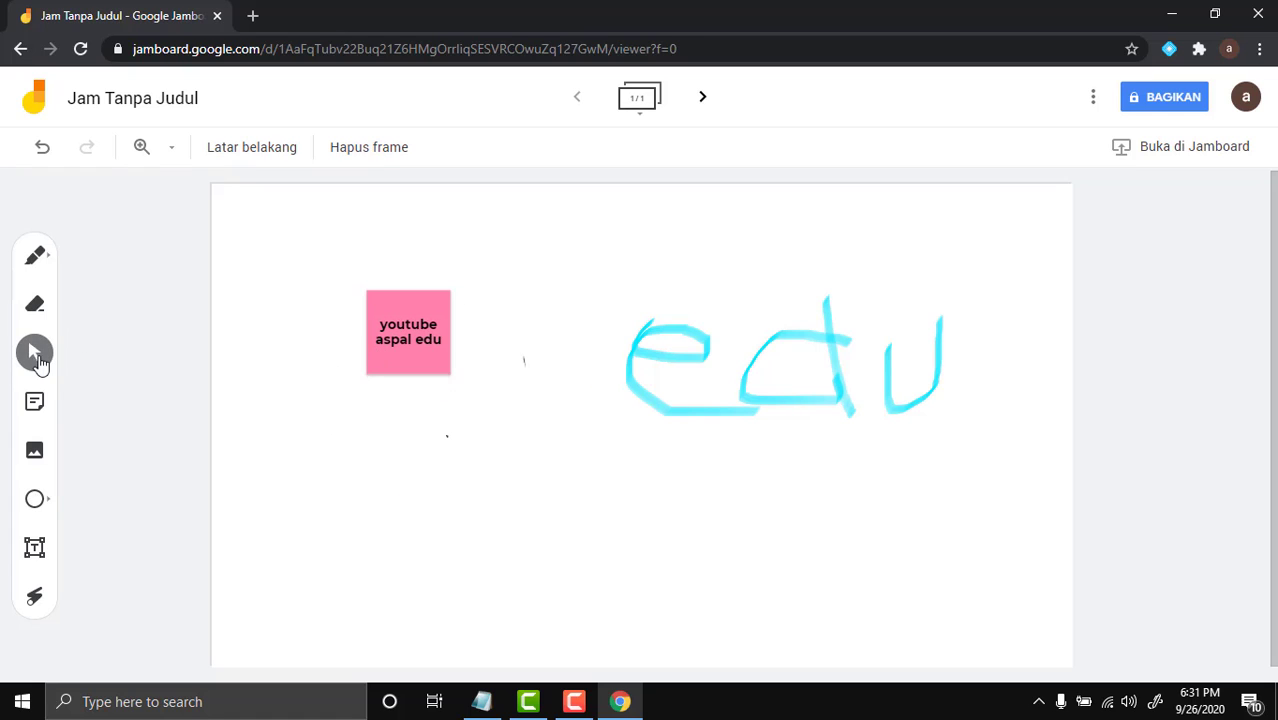
pyautogui.click(385, 360)
pyautogui.moveTo(402, 351); pyautogui.dragTo(352, 270)
pyautogui.click(340, 390)
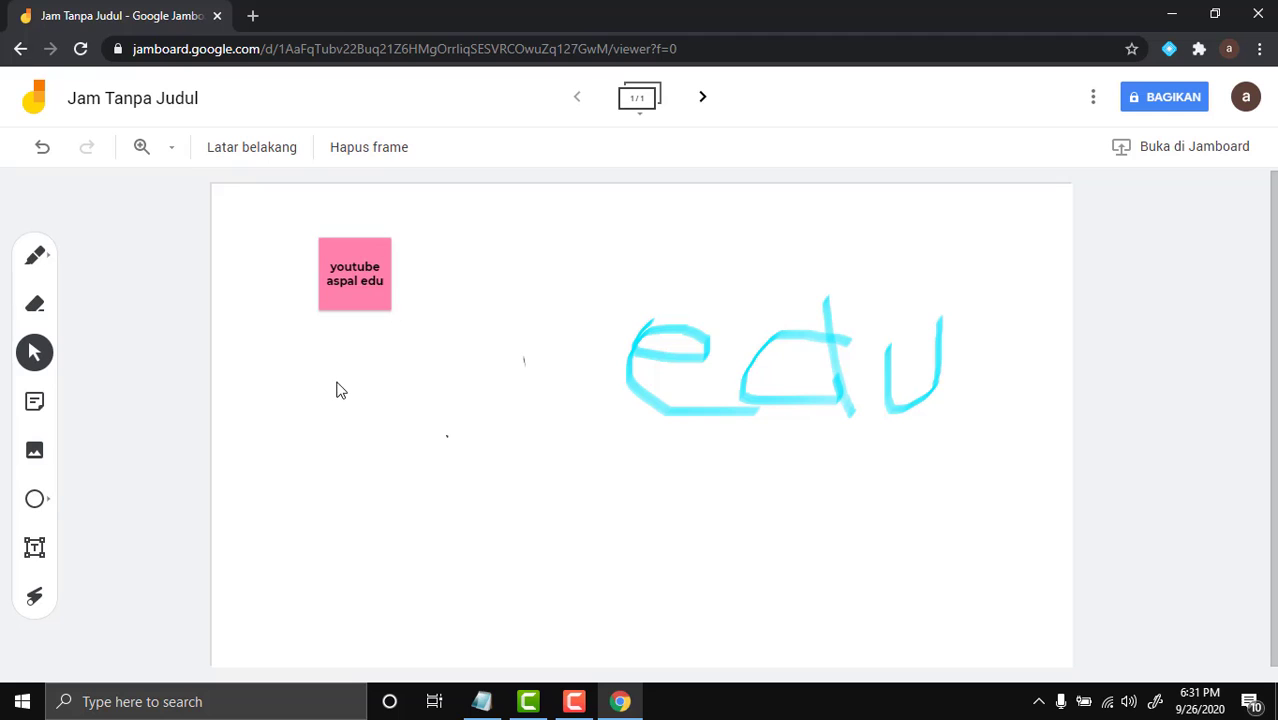
pyautogui.click(30, 400)
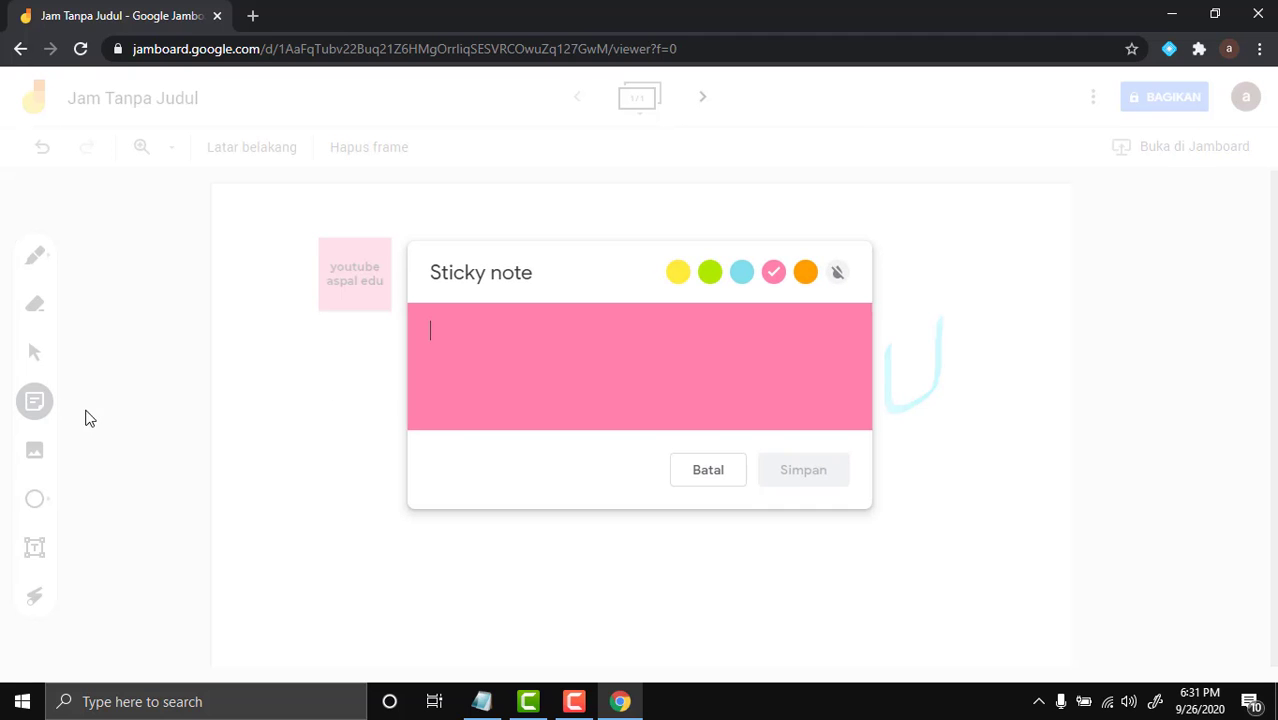
pyautogui.click(708, 470)
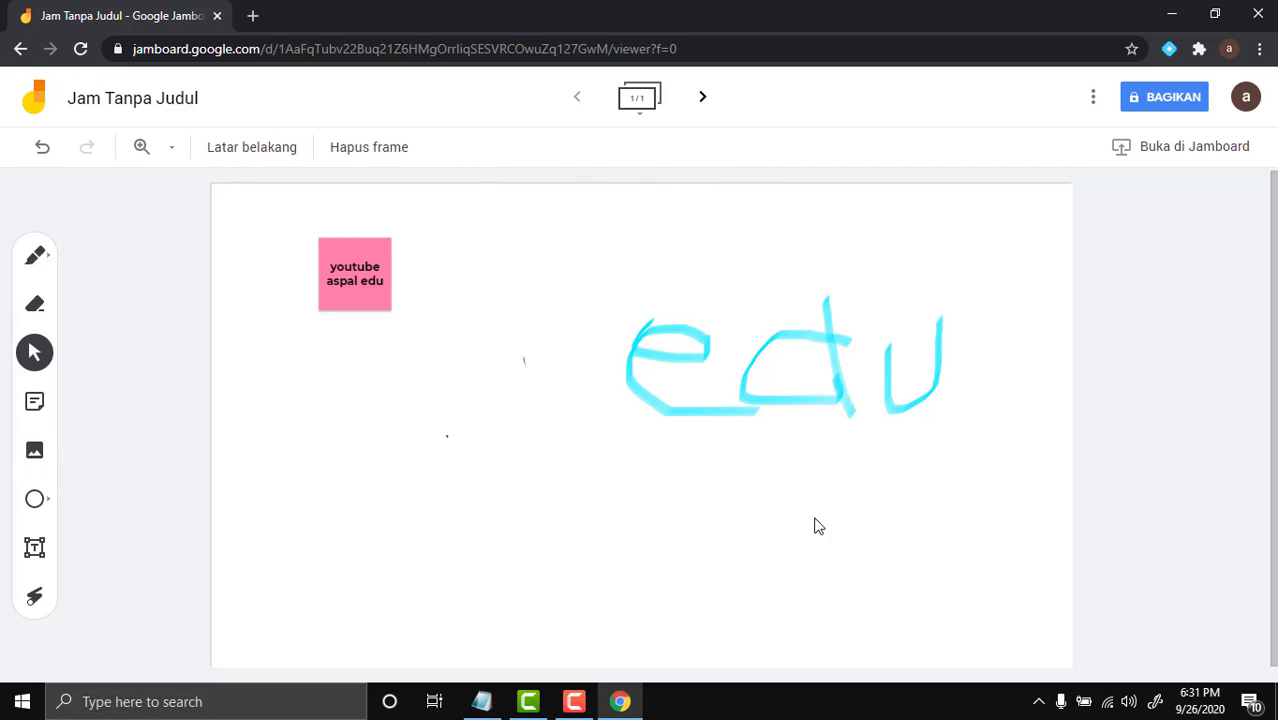
# Clear the frame and insert the first Google Images result for 'aspal edu'
pyautogui.click(376, 147)
pyautogui.click(35, 462)
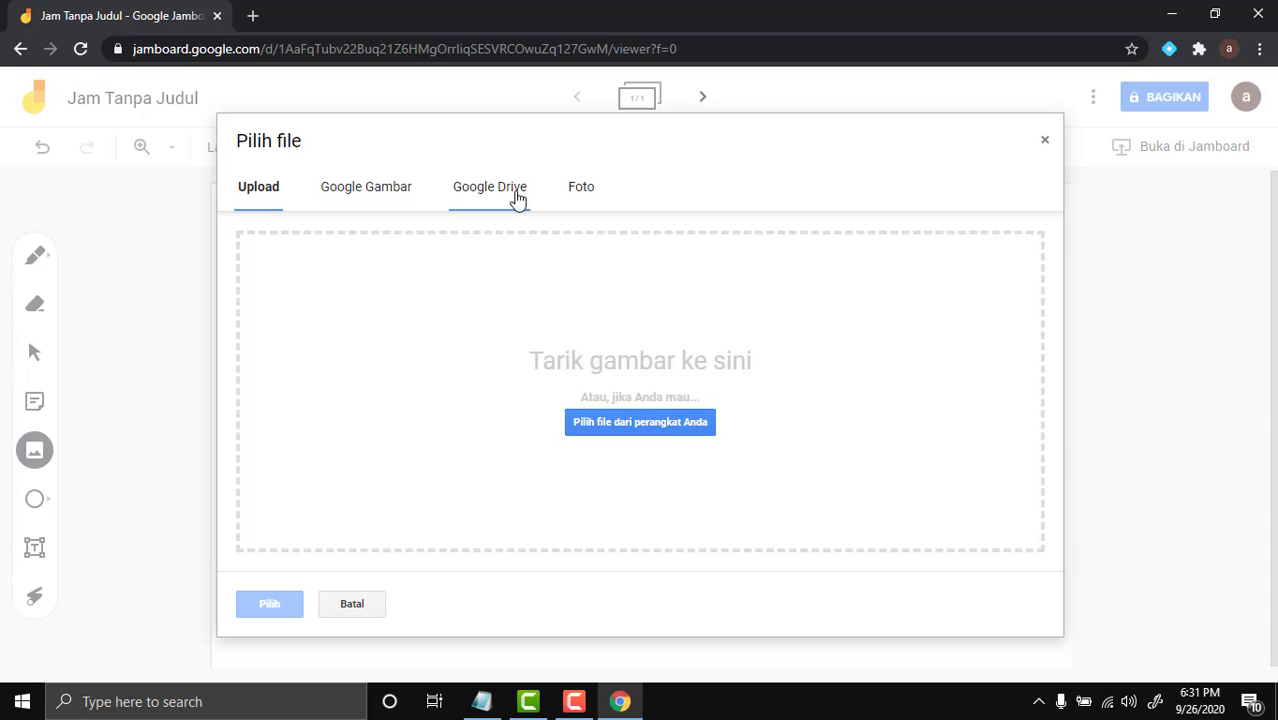
pyautogui.click(382, 194)
pyautogui.write('a')
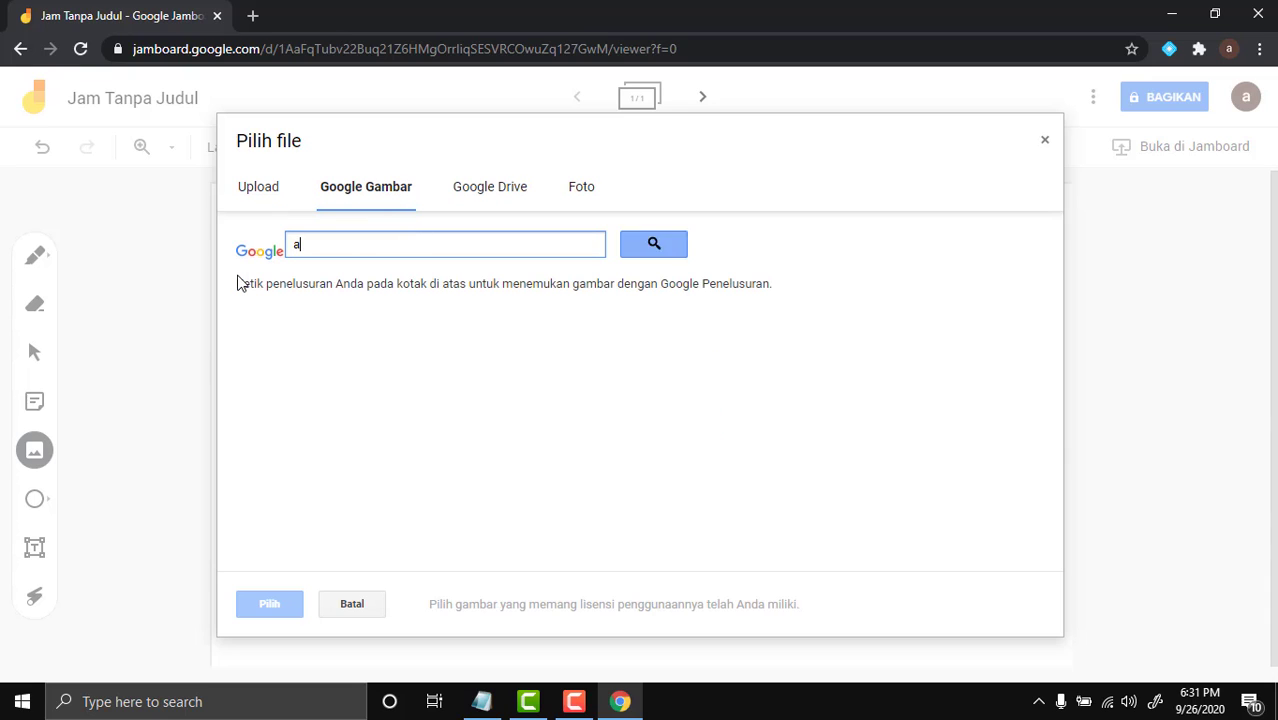
pyautogui.write('spal edu')
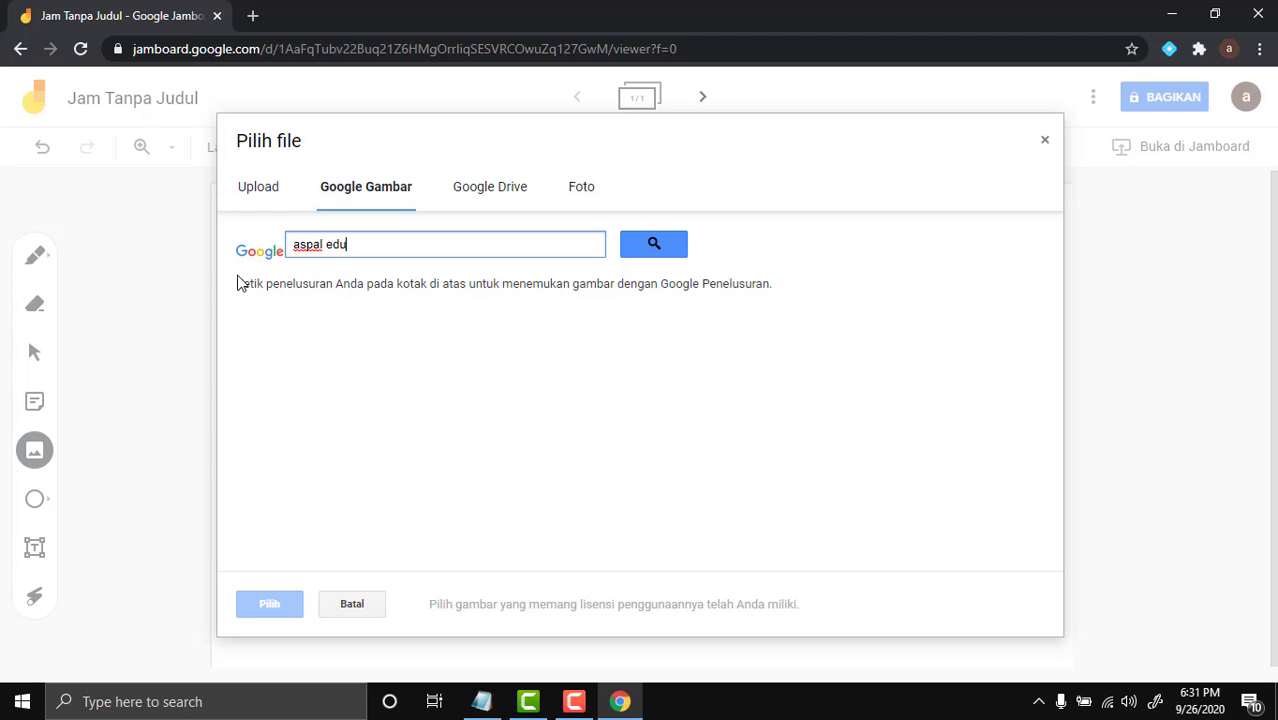
pyautogui.press('Return')
pyautogui.click(323, 375)
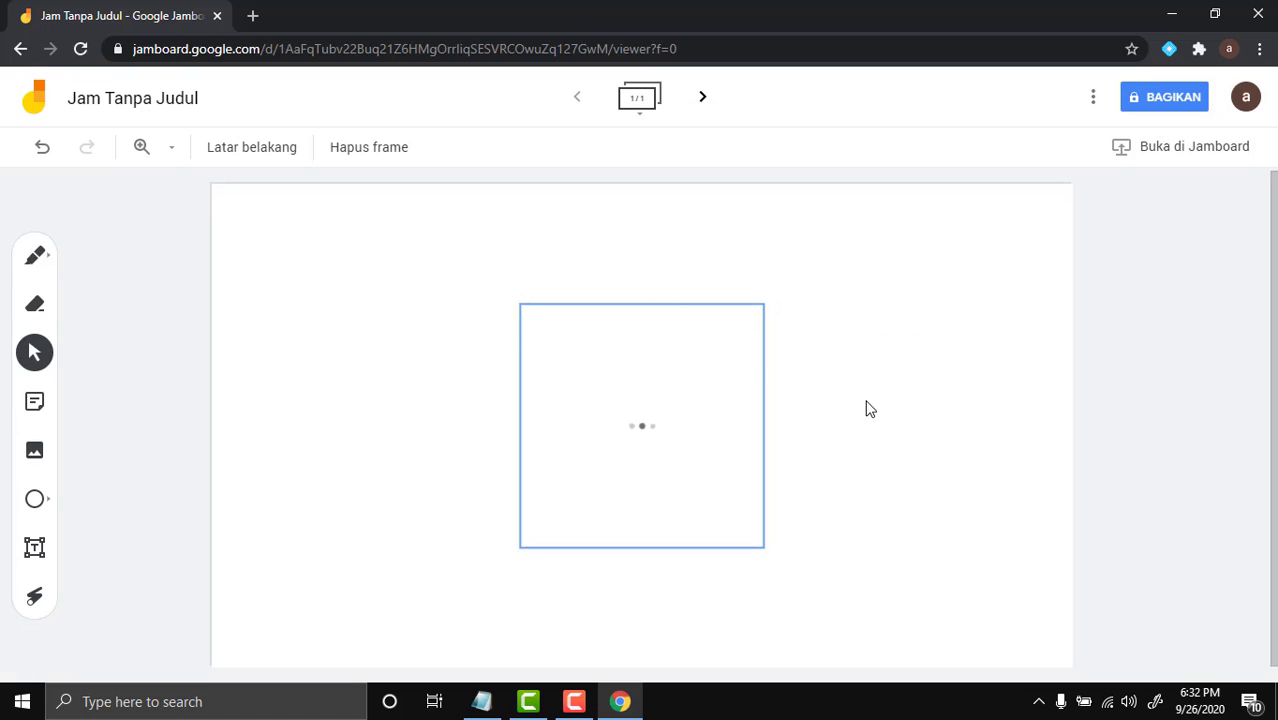
# Drag the loaded 'aspal edu' photo until it sits near the top centre of the frame
pyautogui.moveTo(606, 374); pyautogui.dragTo(576, 322)
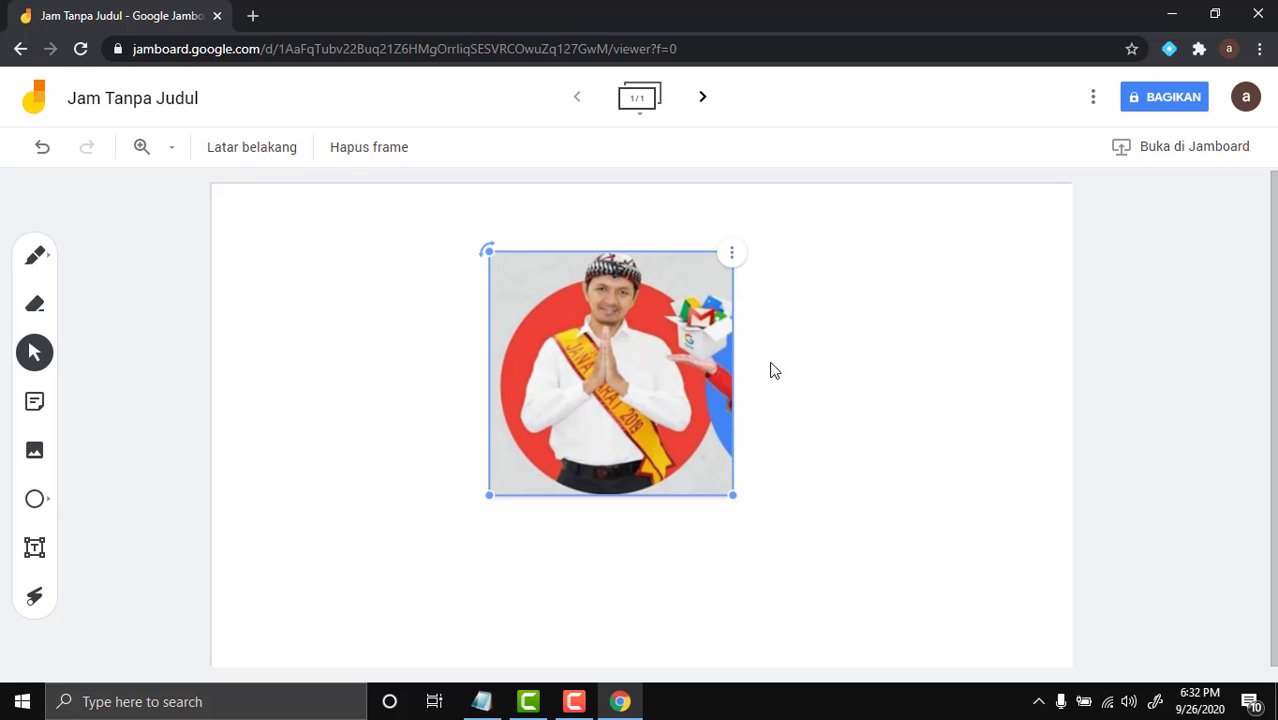
pyautogui.click(817, 372)
pyautogui.click(685, 385)
pyautogui.moveTo(742, 358); pyautogui.dragTo(762, 402)
pyautogui.click(805, 428)
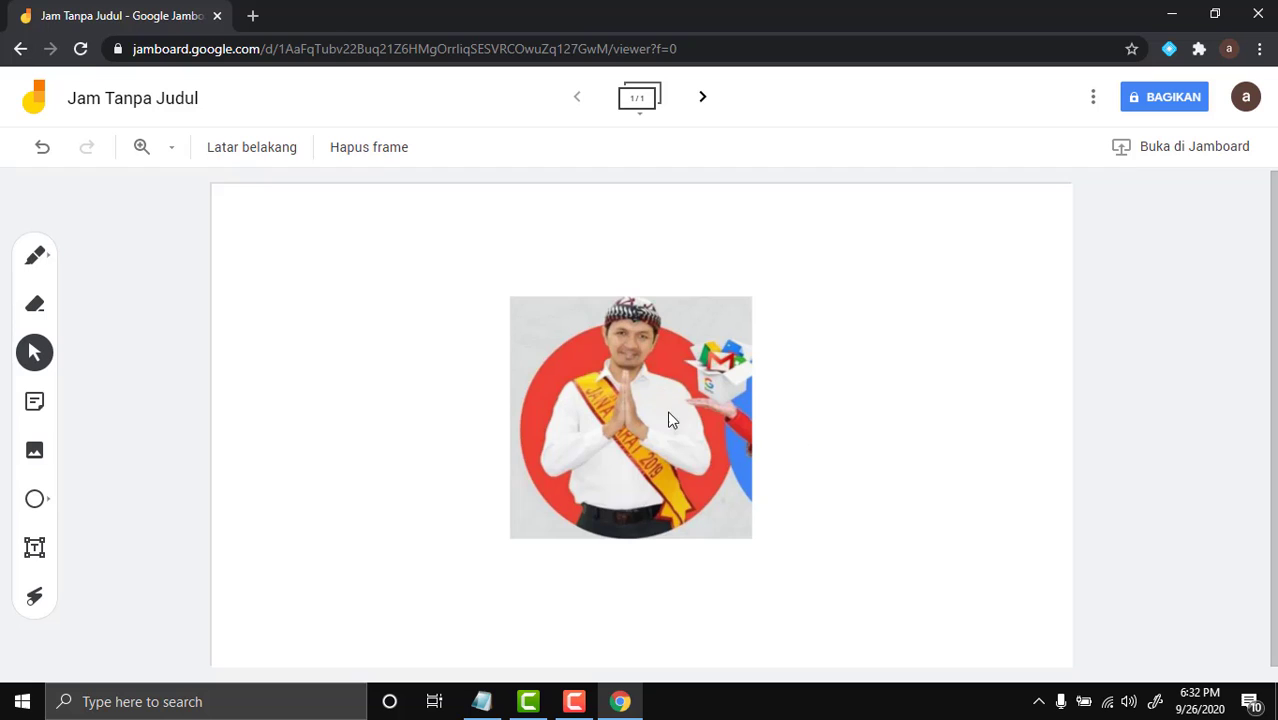
pyautogui.moveTo(671, 420); pyautogui.dragTo(677, 364)
pyautogui.click(856, 362)
pyautogui.click(872, 353)
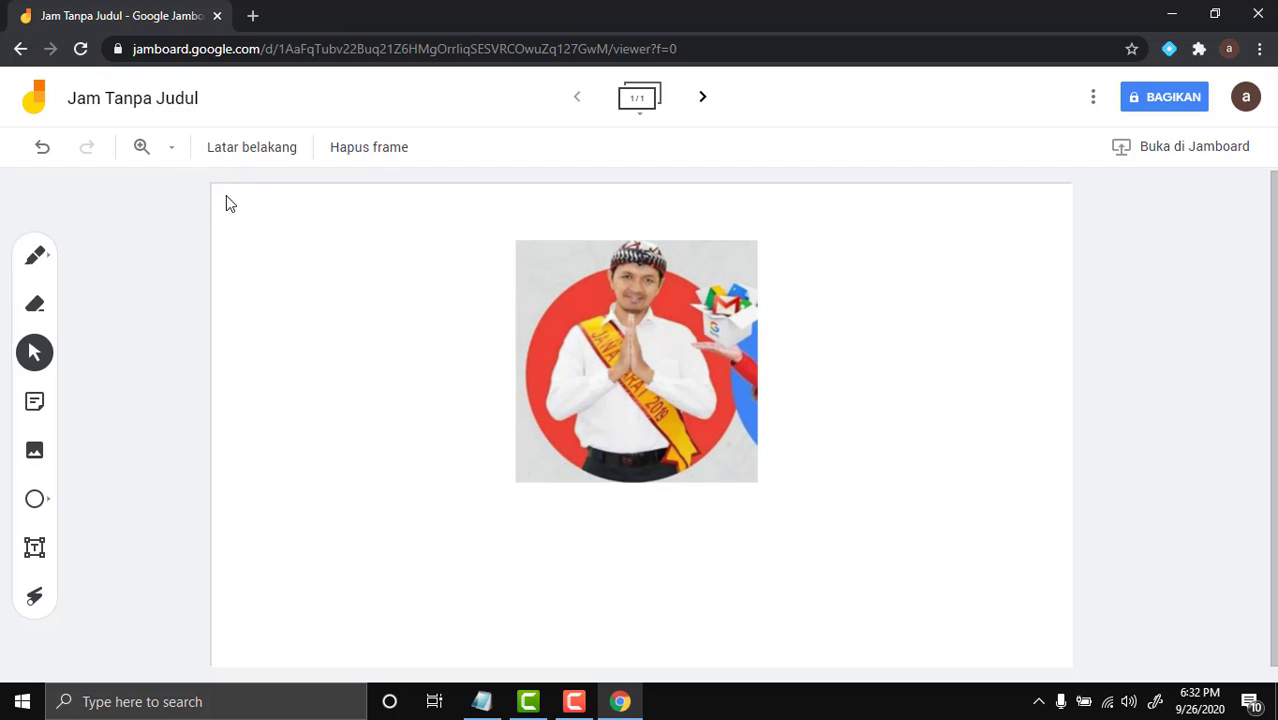
pyautogui.click(649, 315)
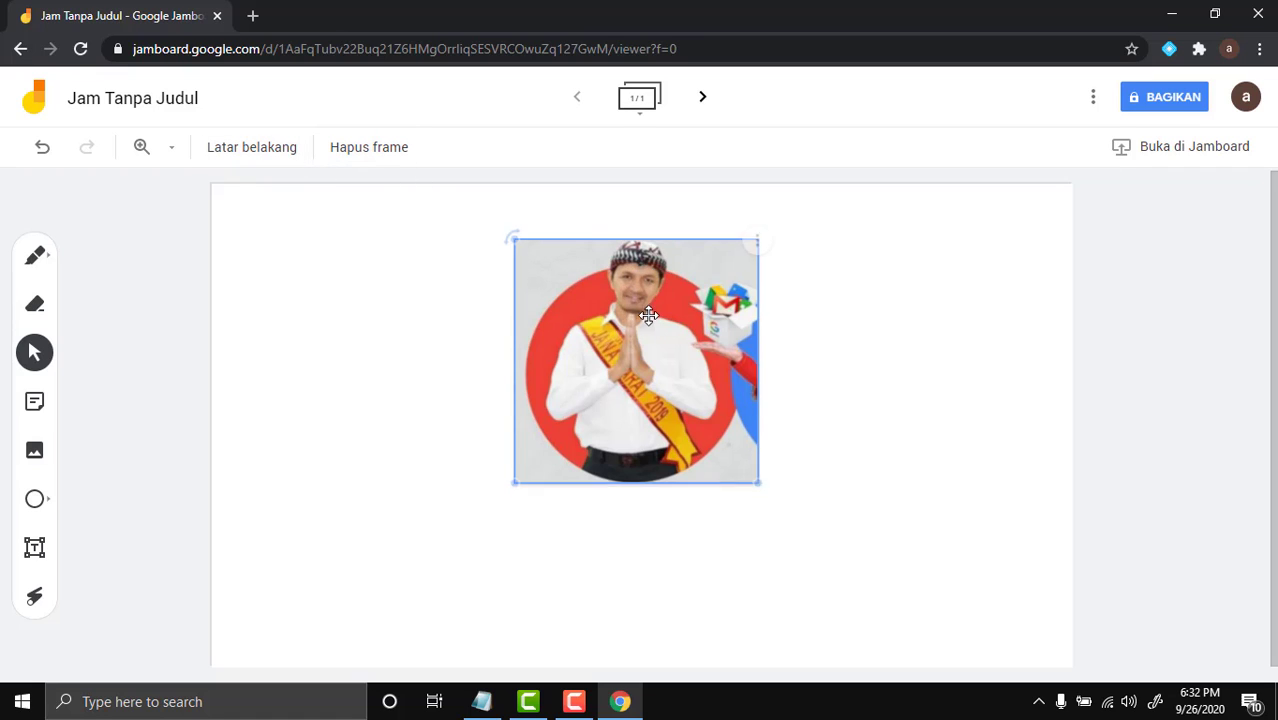
pyautogui.moveTo(649, 315); pyautogui.dragTo(620, 332)
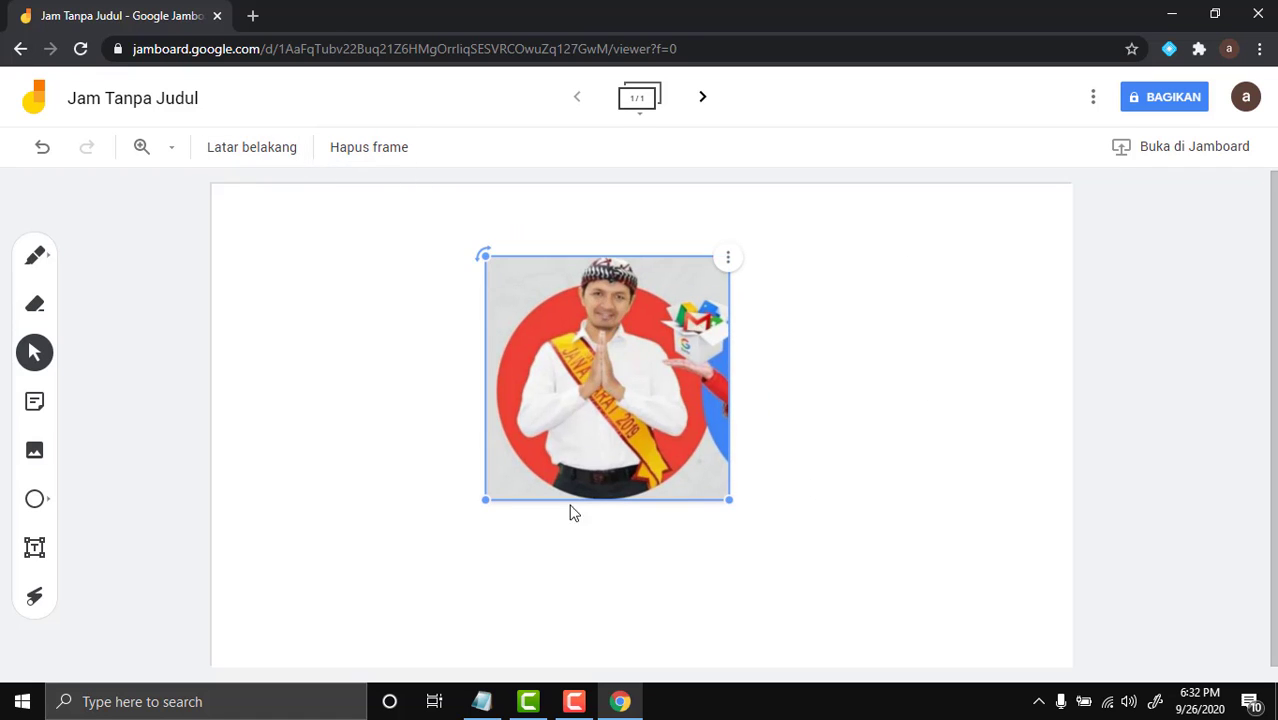
pyautogui.click(688, 97)
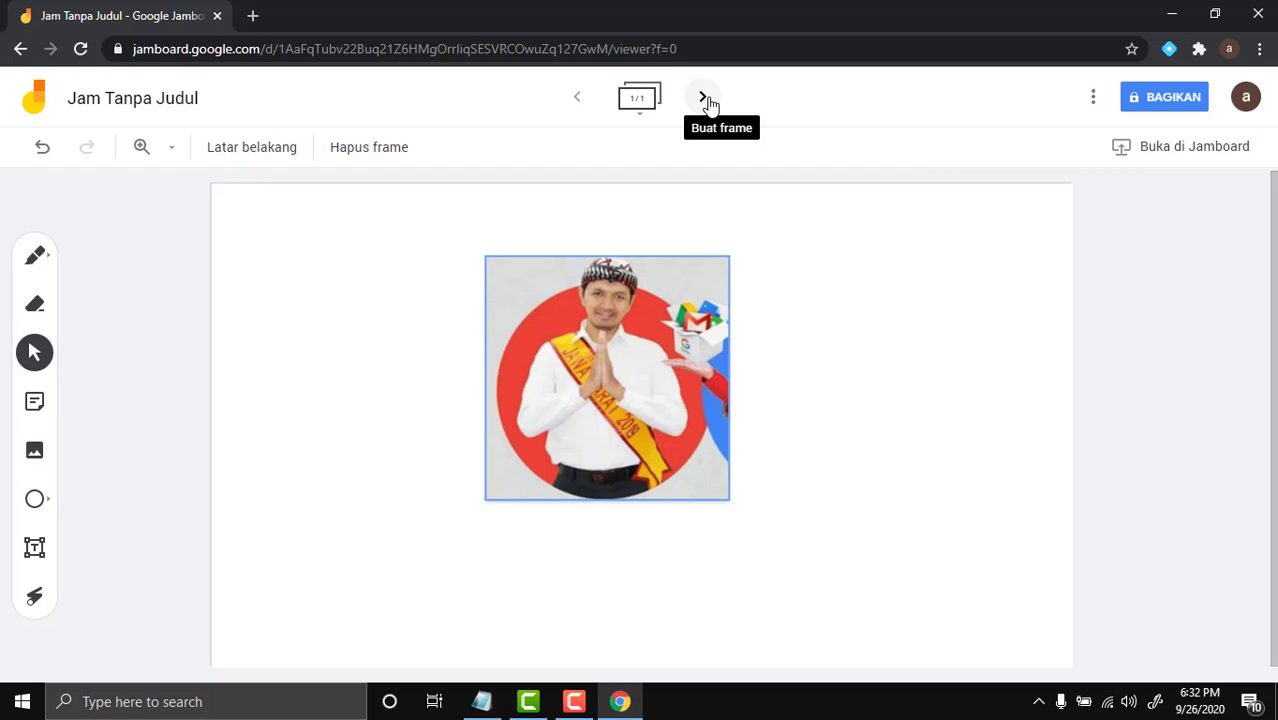
# Add frame 2 and draw a light-pink-filled circle in its upper left
pyautogui.click(712, 101)
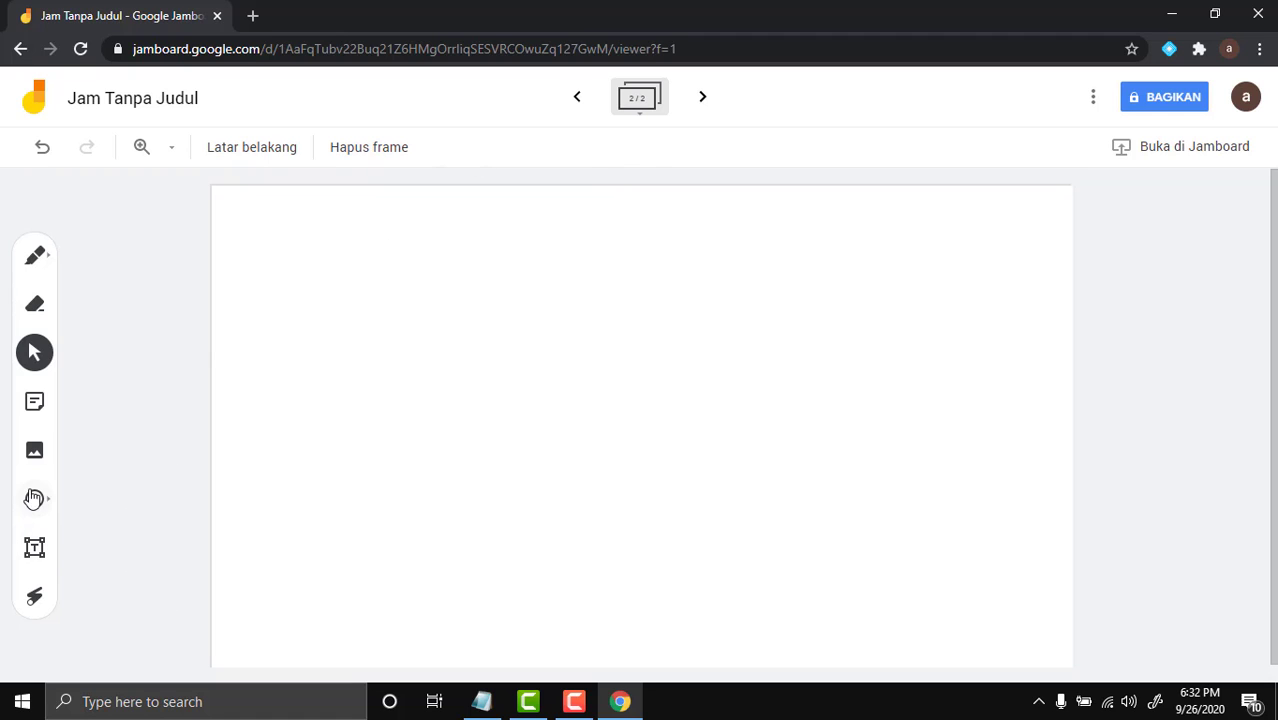
pyautogui.click(35, 500)
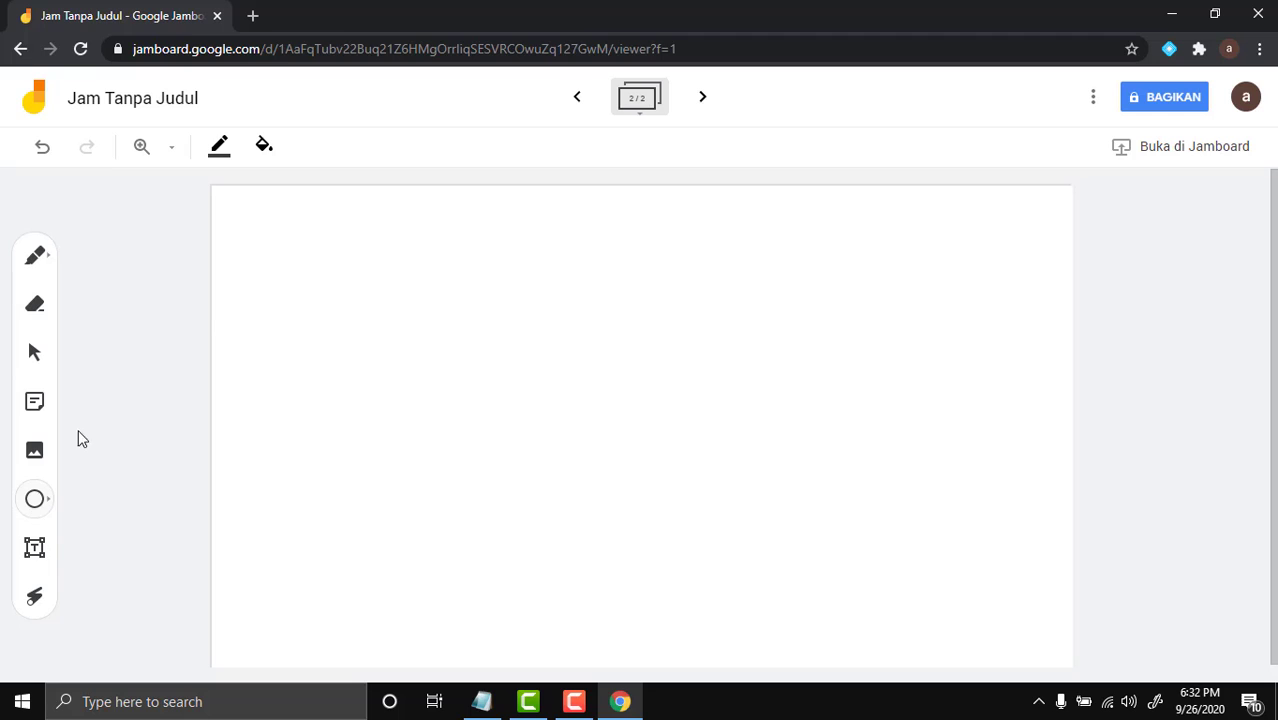
pyautogui.moveTo(299, 253); pyautogui.dragTo(496, 454)
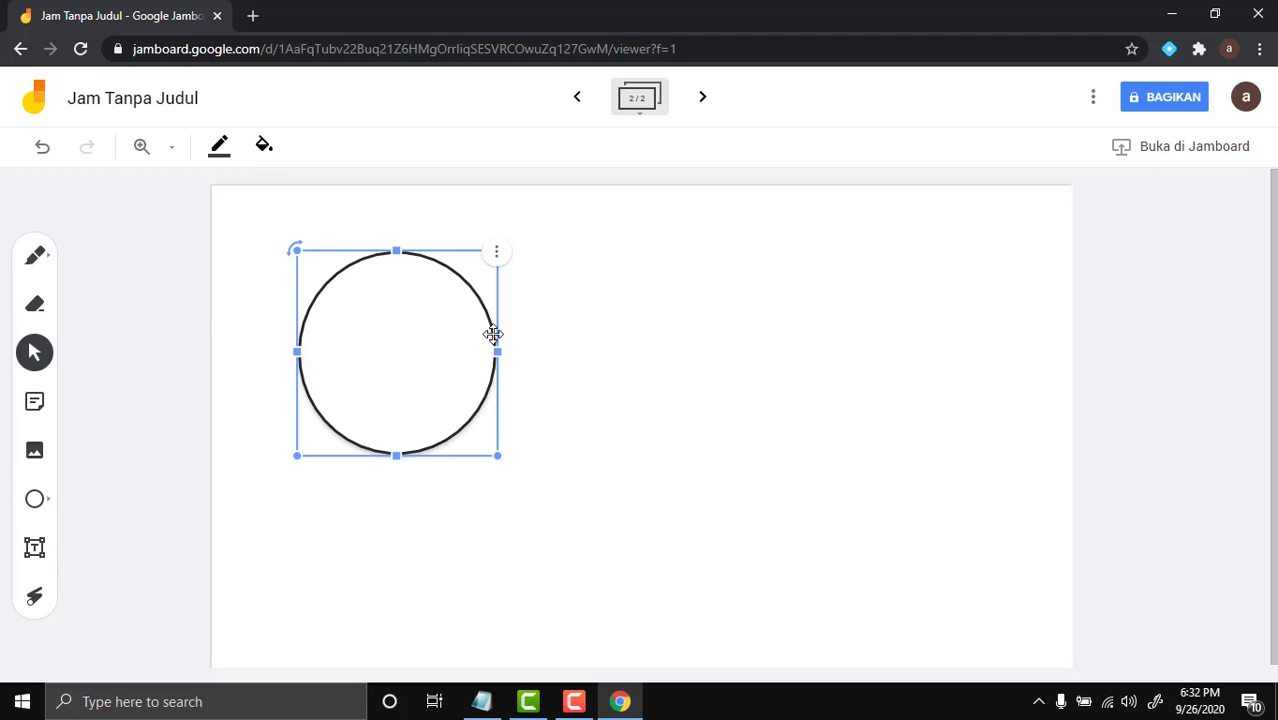
pyautogui.click(263, 146)
pyautogui.click(311, 231)
pyautogui.click(561, 380)
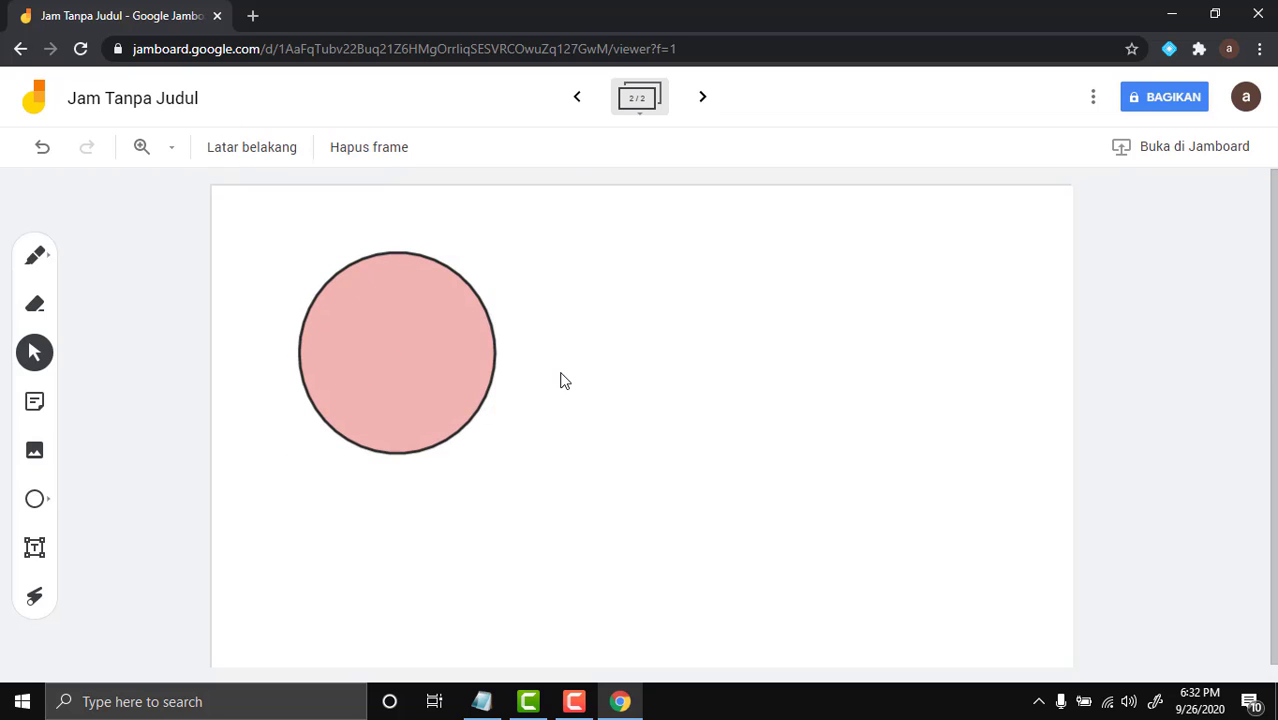
pyautogui.click(48, 509)
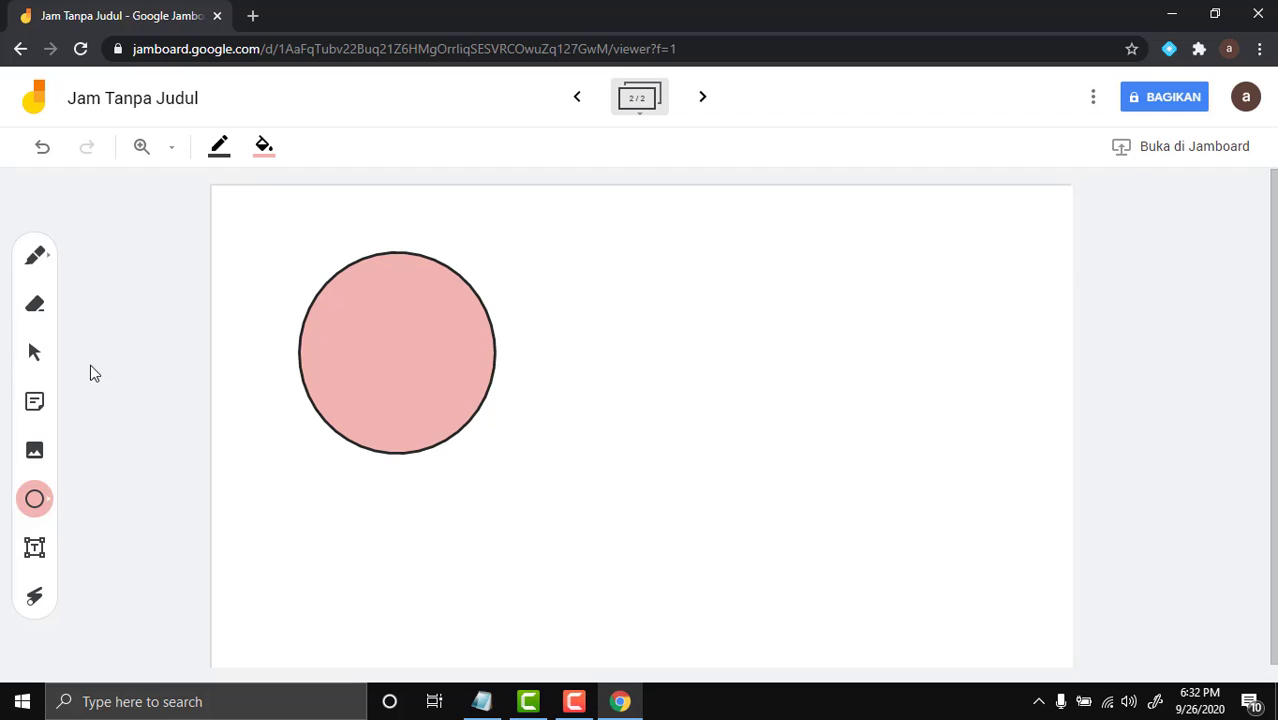
pyautogui.click(38, 502)
# Draw a rectangle to the right of the pink circle and fill it light yellow
pyautogui.click(135, 503)
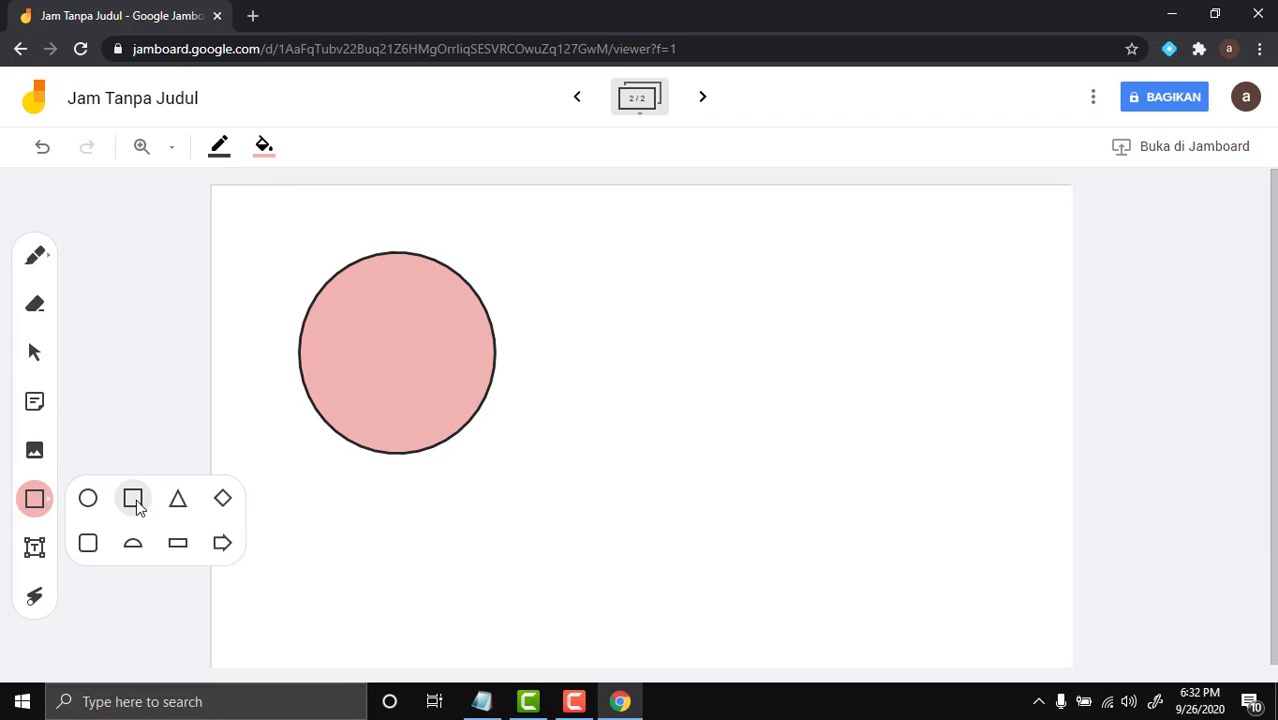
pyautogui.moveTo(603, 266); pyautogui.dragTo(844, 460)
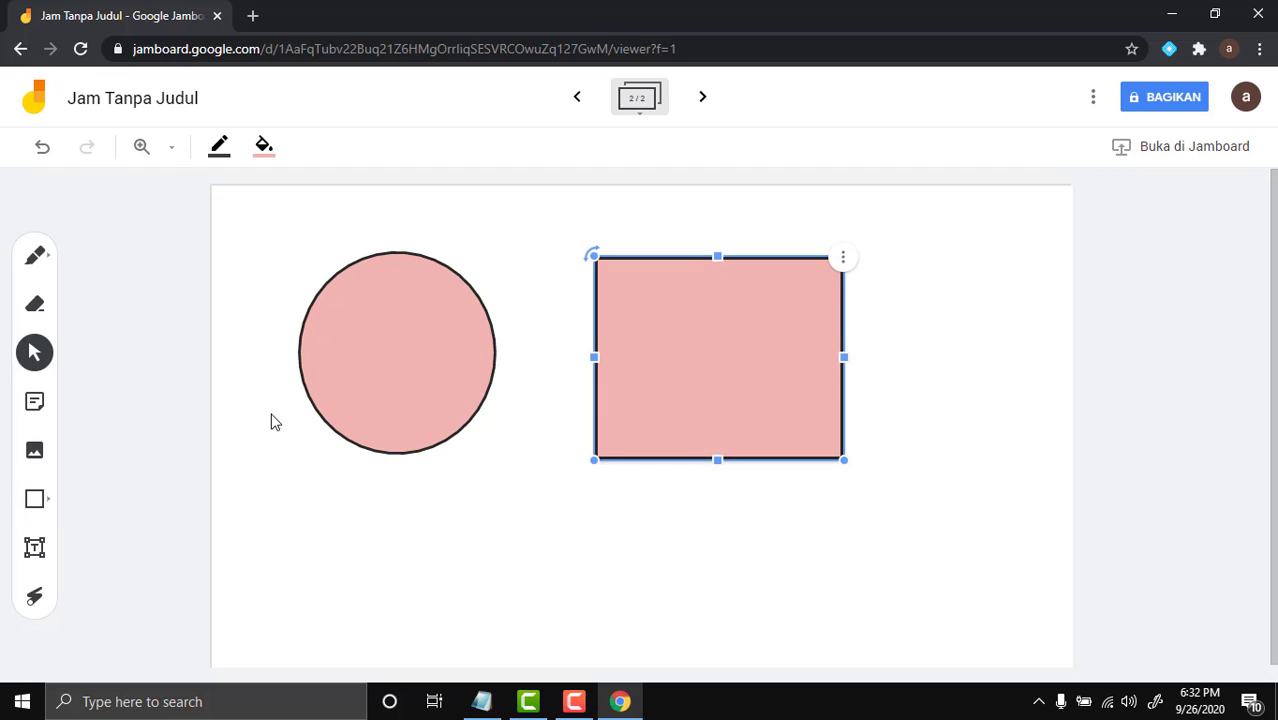
pyautogui.click(317, 434)
pyautogui.click(258, 152)
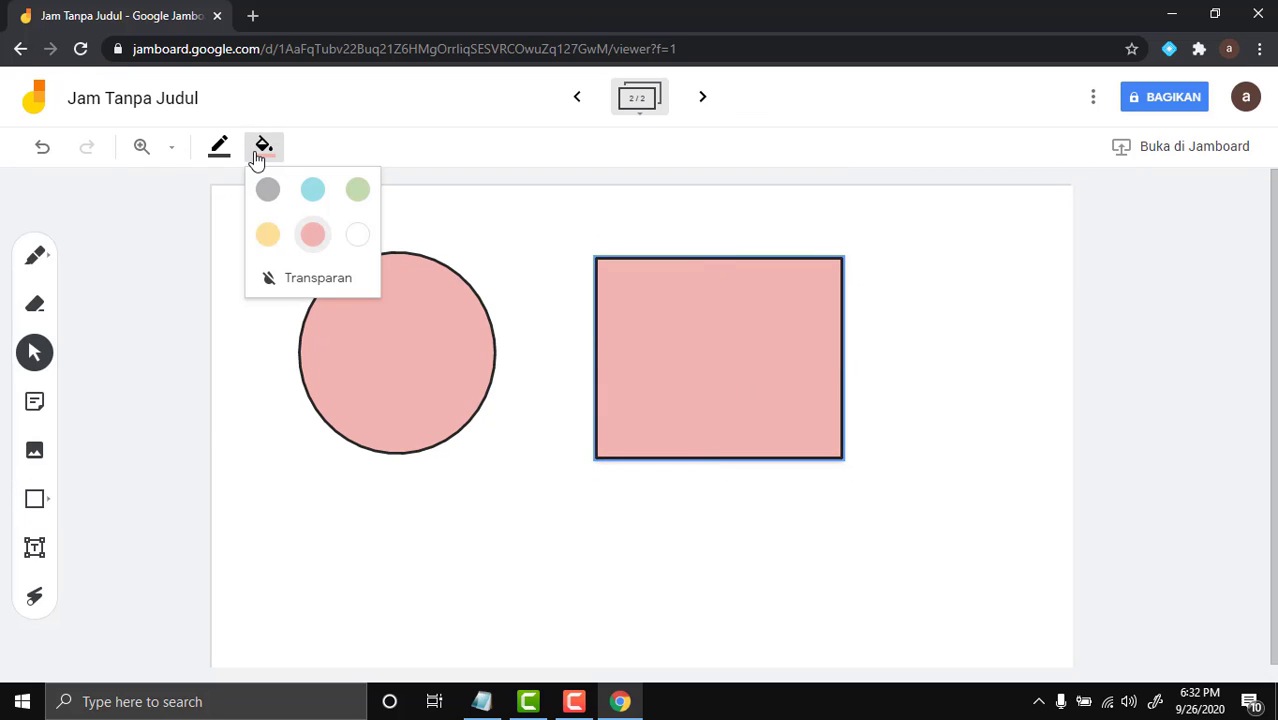
pyautogui.click(272, 236)
pyautogui.click(880, 403)
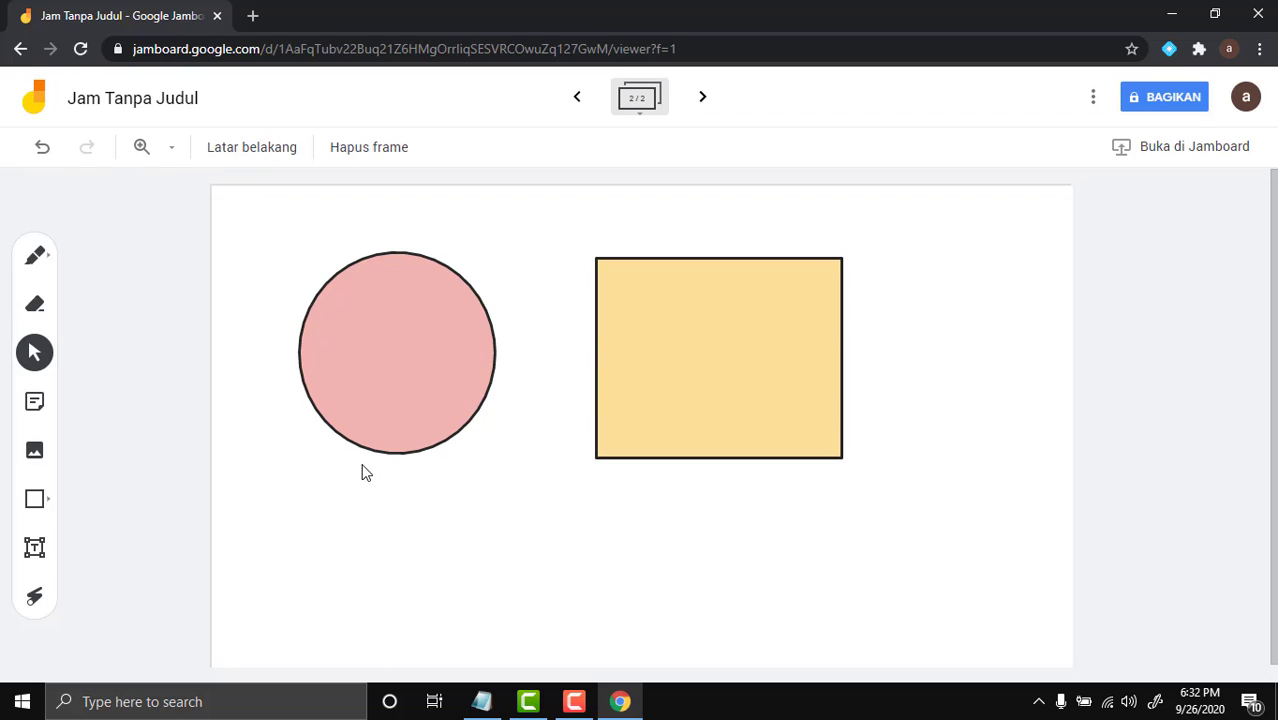
# Add a 'dutadiary.com' text box, widen it to one line, and place it under the rectangle
pyautogui.click(34, 552)
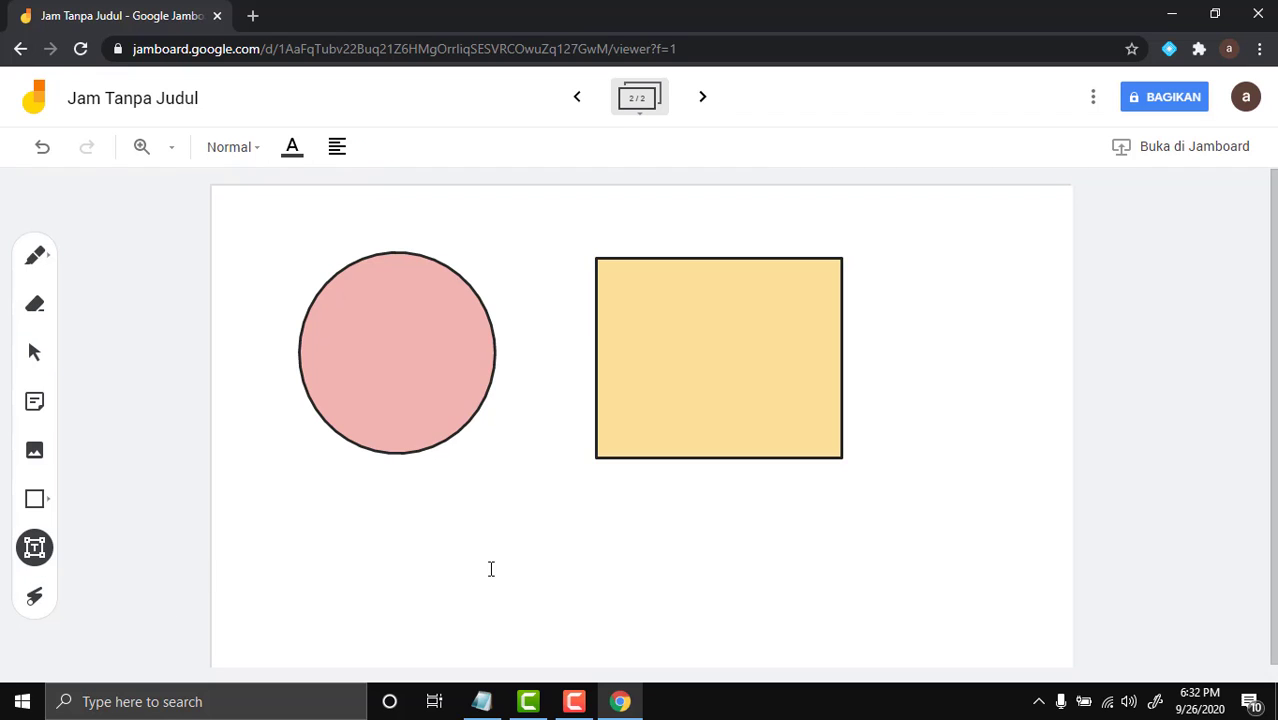
pyautogui.click(358, 504)
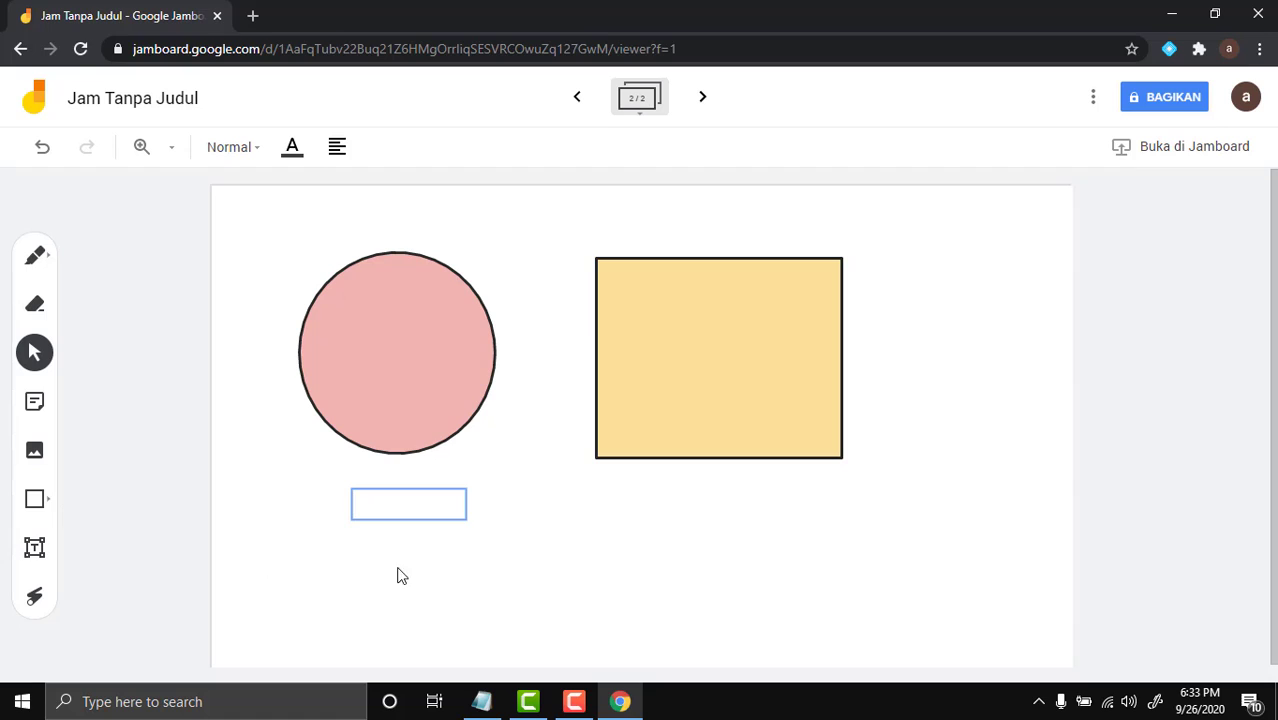
pyautogui.click(419, 494)
pyautogui.write('dutadiar')
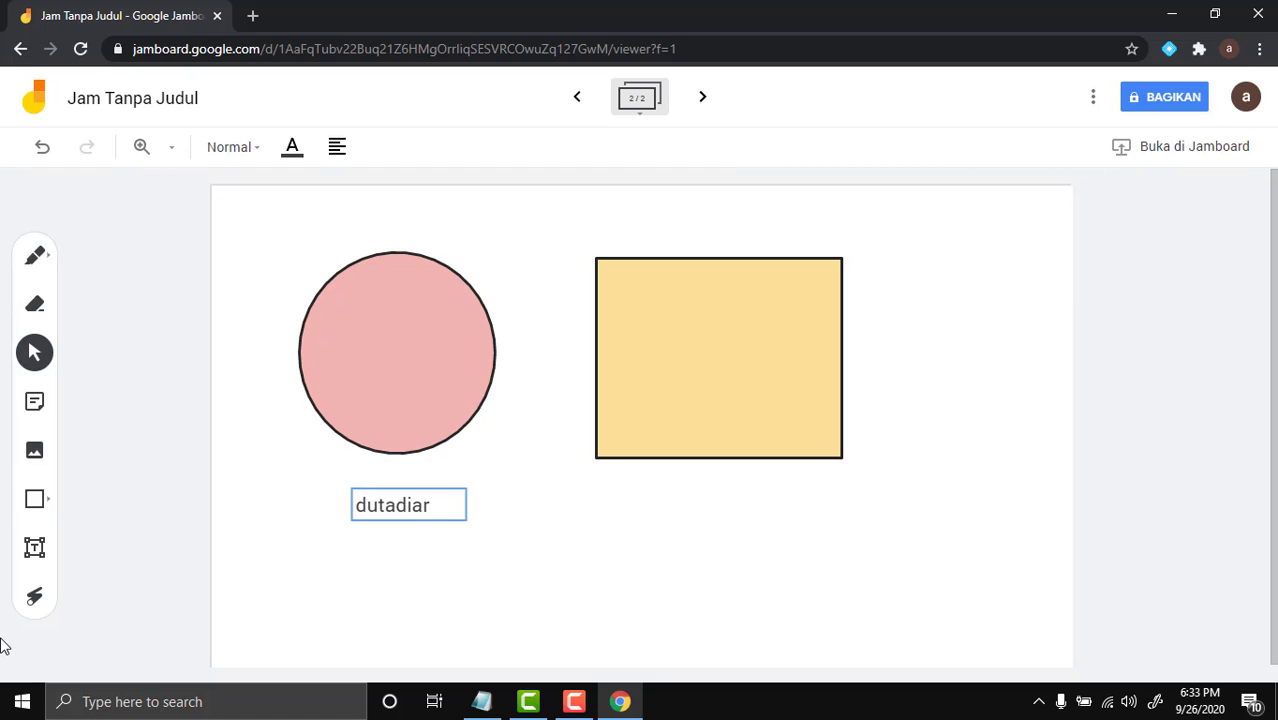
pyautogui.write('y.com')
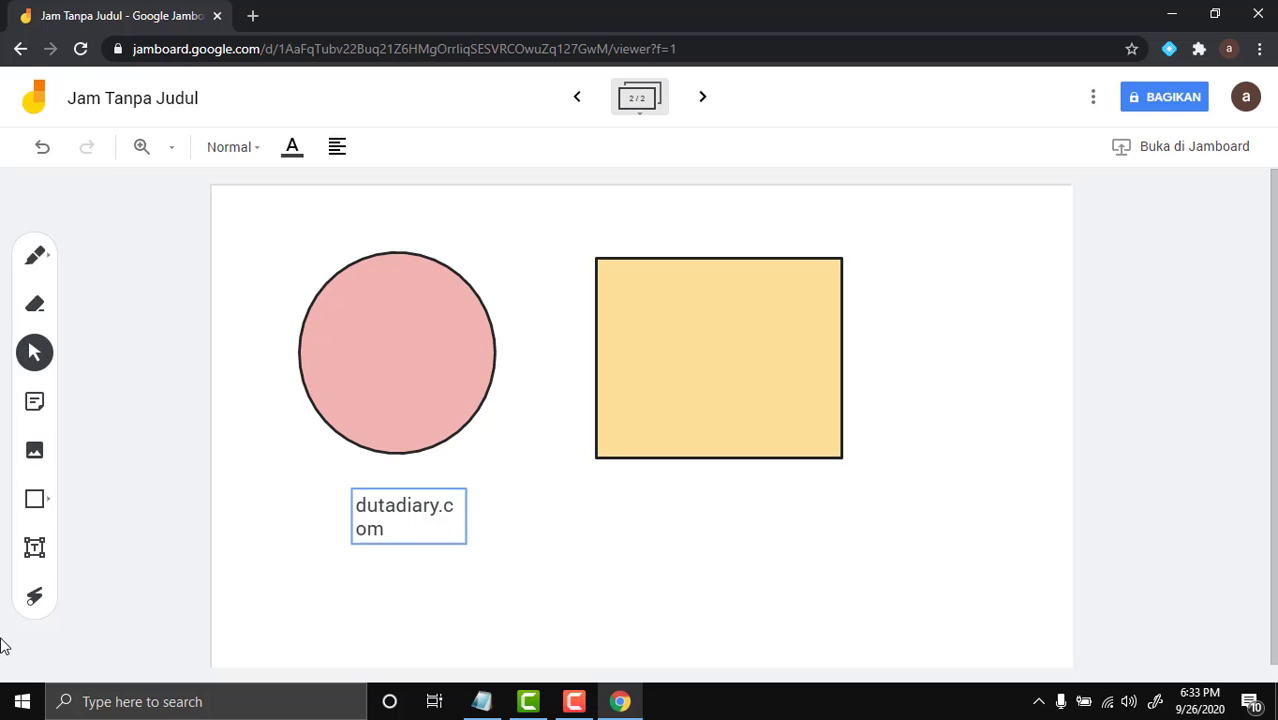
pyautogui.click(420, 559)
pyautogui.click(442, 522)
pyautogui.moveTo(466, 515); pyautogui.dragTo(521, 514)
pyautogui.click(521, 514)
pyautogui.moveTo(442, 516); pyautogui.dragTo(768, 494)
pyautogui.click(845, 503)
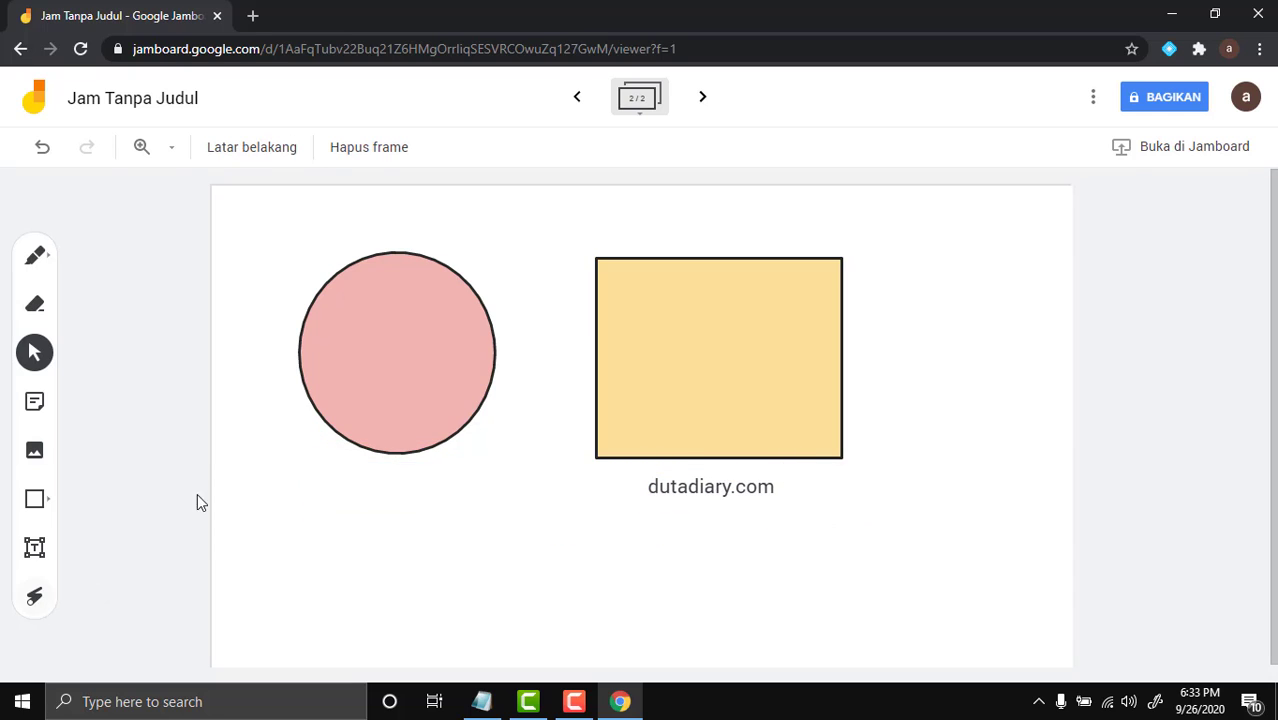
pyautogui.click(36, 600)
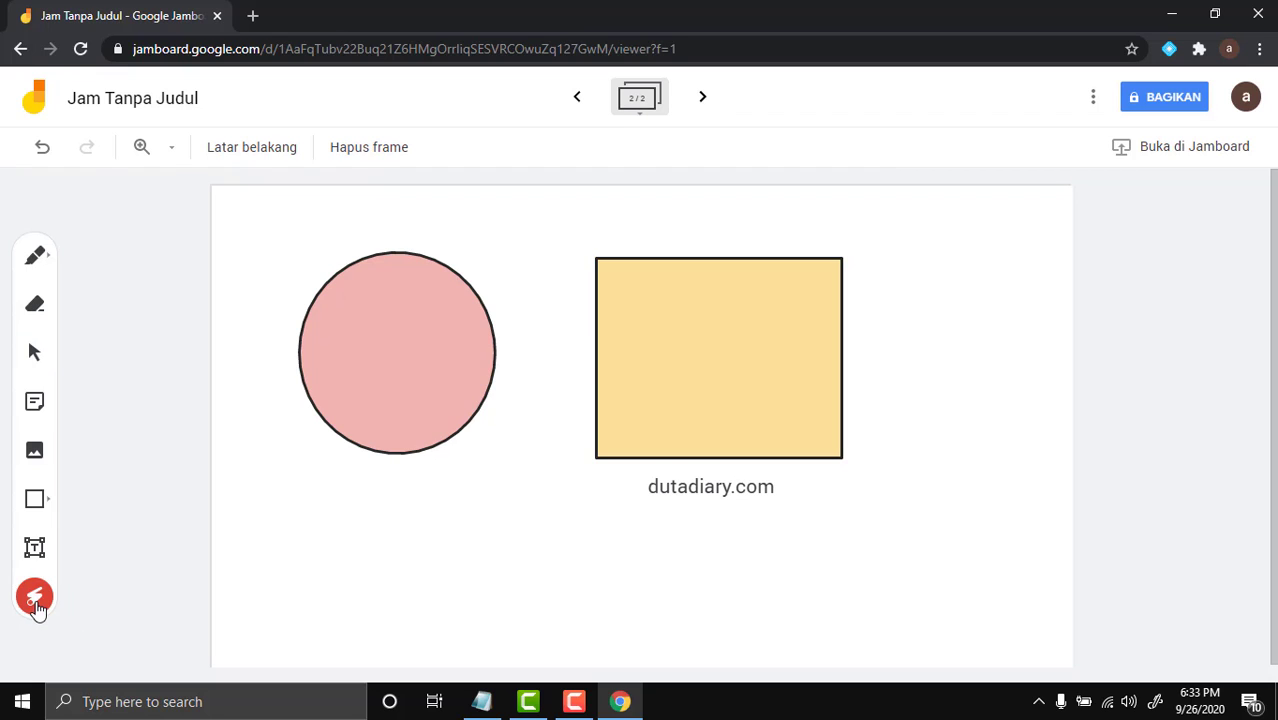
pyautogui.moveTo(426, 272)
pyautogui.mouseDown()
pyautogui.moveTo(317, 405)
pyautogui.moveTo(531, 328)
pyautogui.mouseUp()
pyautogui.moveTo(478, 243); pyautogui.dragTo(434, 449)
pyautogui.moveTo(291, 290); pyautogui.dragTo(629, 492)
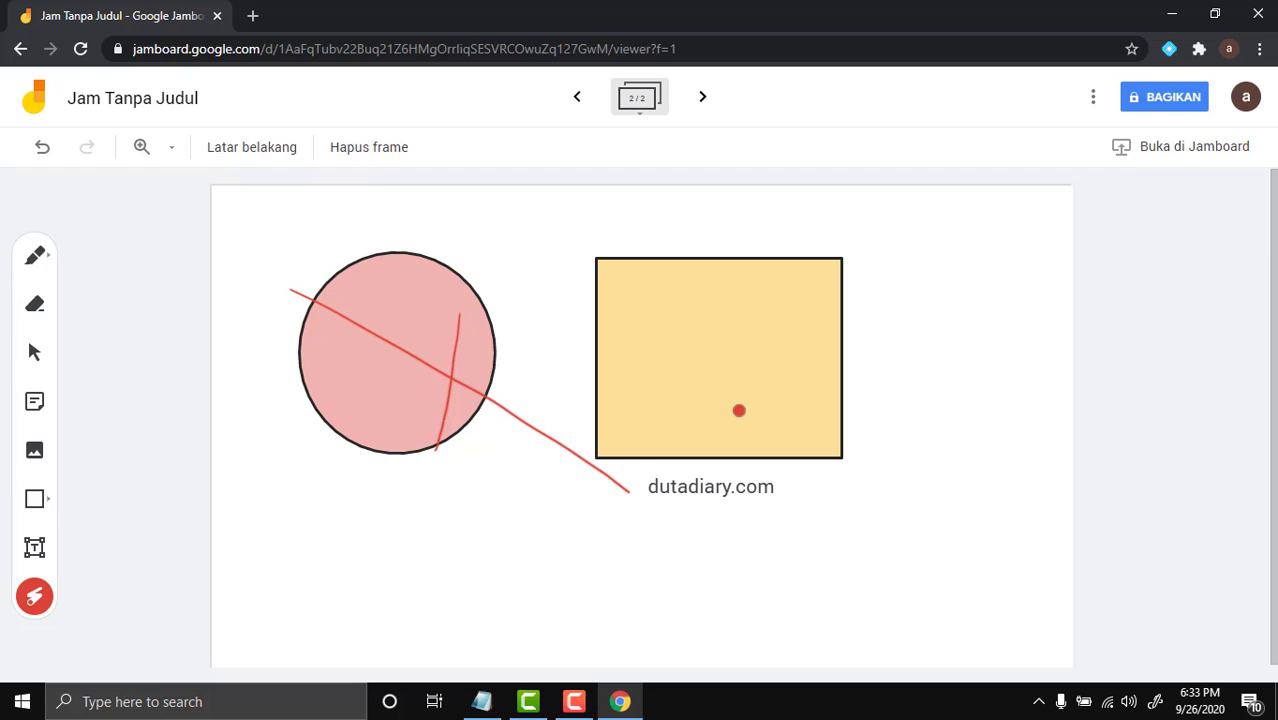
pyautogui.moveTo(748, 394)
pyautogui.mouseDown()
pyautogui.moveTo(719, 362)
pyautogui.moveTo(816, 342)
pyautogui.mouseUp()
pyautogui.moveTo(1013, 440)
pyautogui.mouseDown()
pyautogui.moveTo(876, 437)
pyautogui.moveTo(830, 310)
pyautogui.mouseUp()
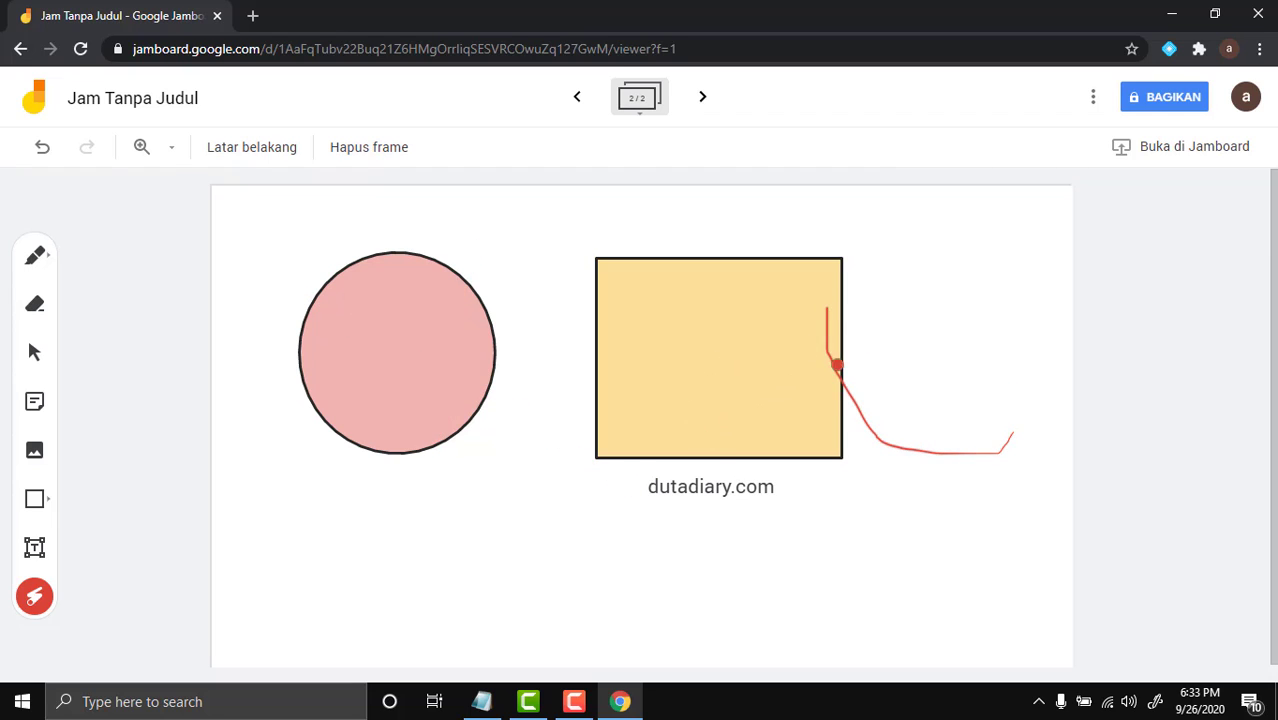
pyautogui.moveTo(776, 497)
pyautogui.mouseDown()
pyautogui.moveTo(747, 457)
pyautogui.moveTo(750, 514)
pyautogui.moveTo(820, 474)
pyautogui.mouseUp()
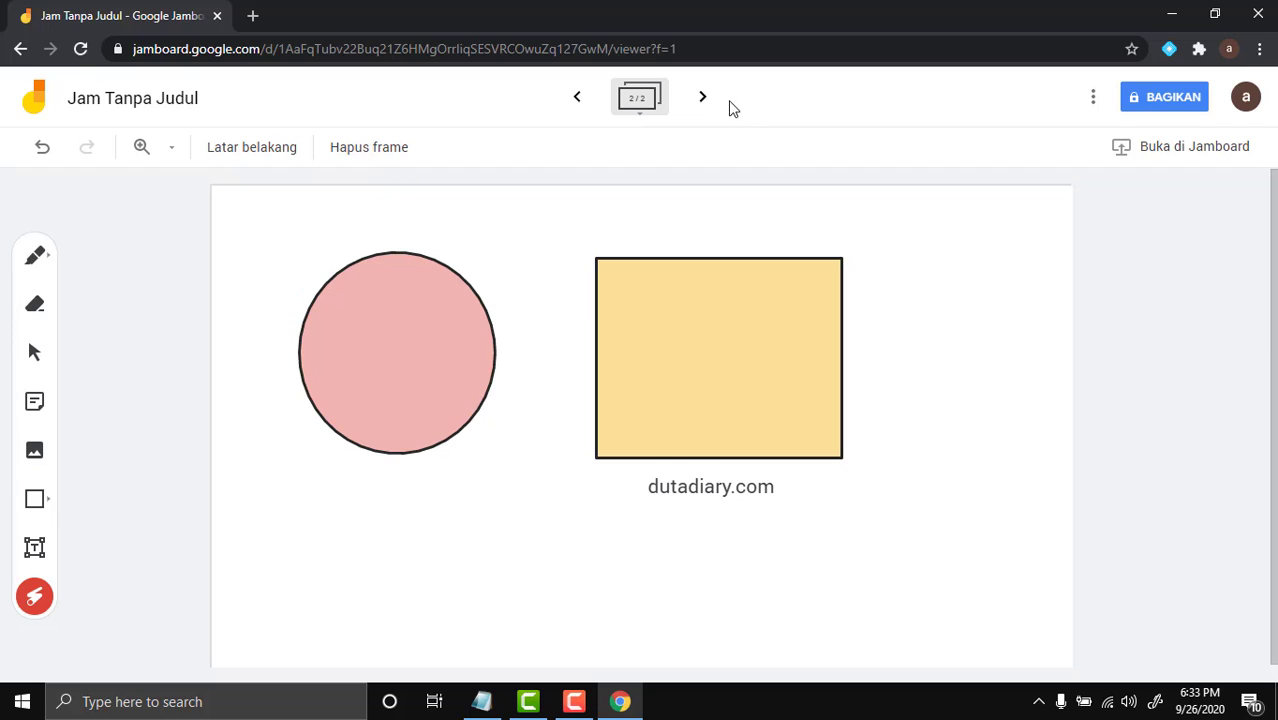
# Add frame 3 and change its background from lined to the grid pattern
pyautogui.click(703, 96)
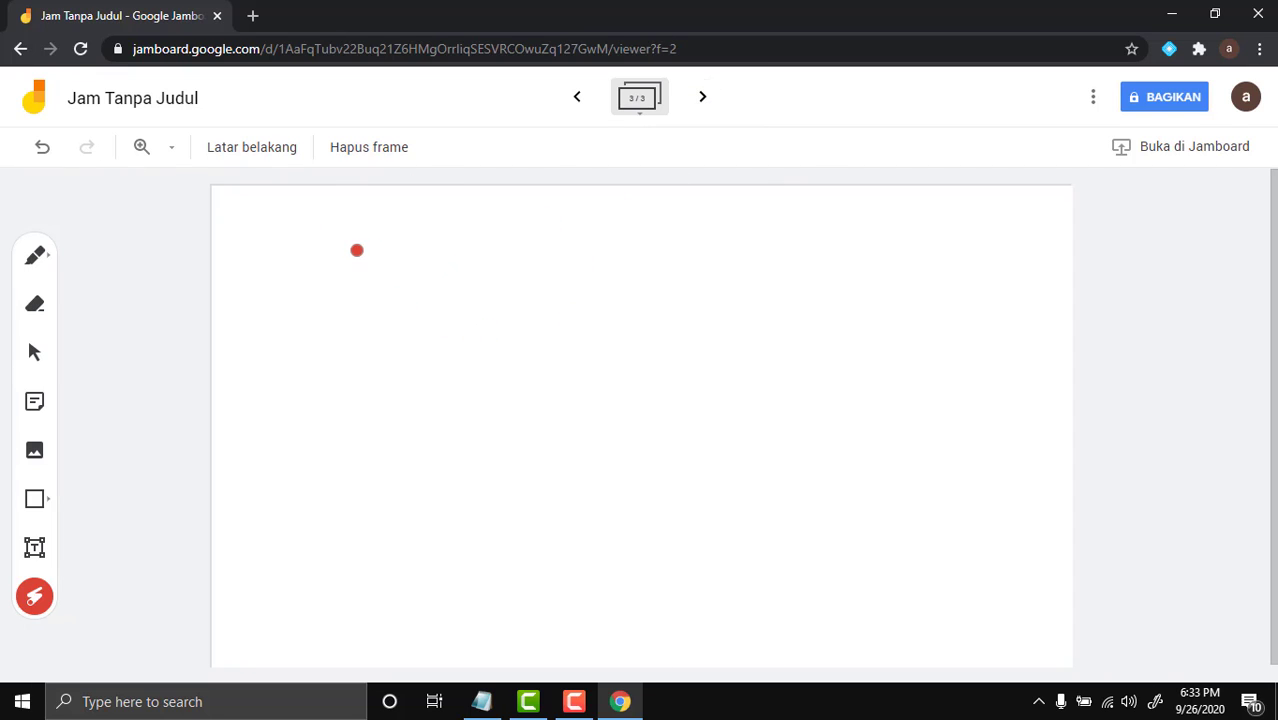
pyautogui.click(248, 152)
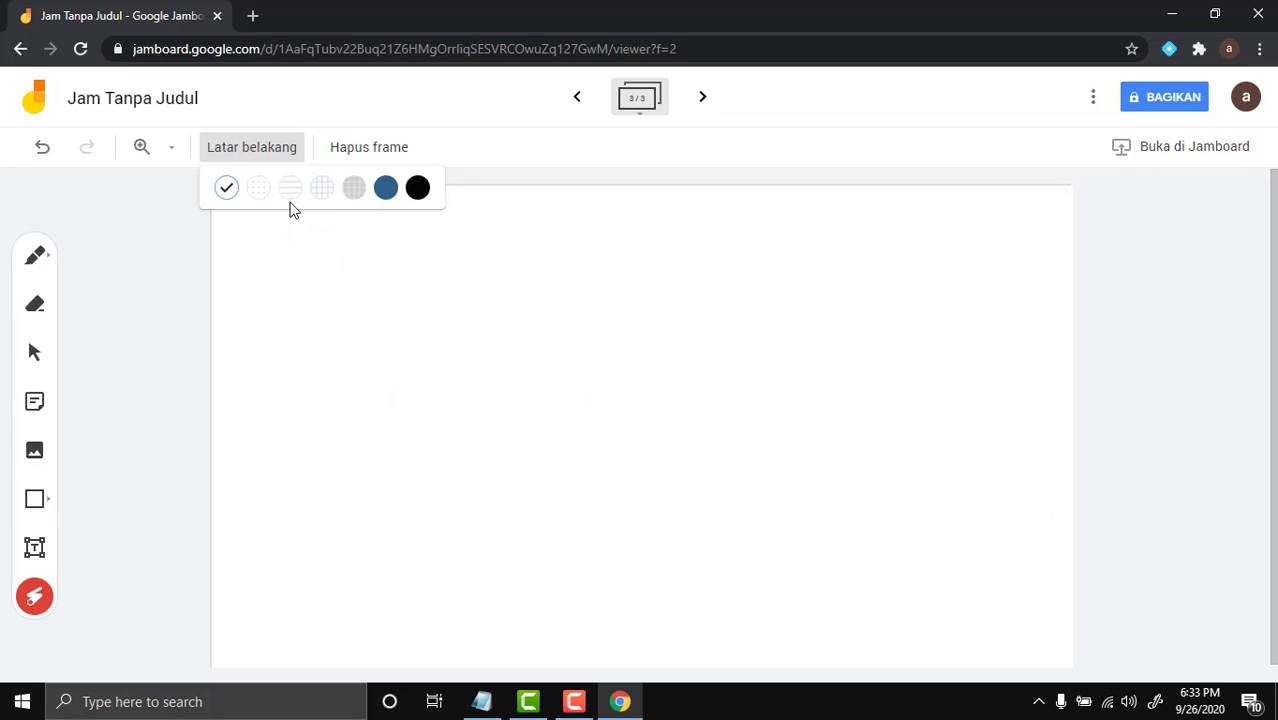
pyautogui.click(290, 188)
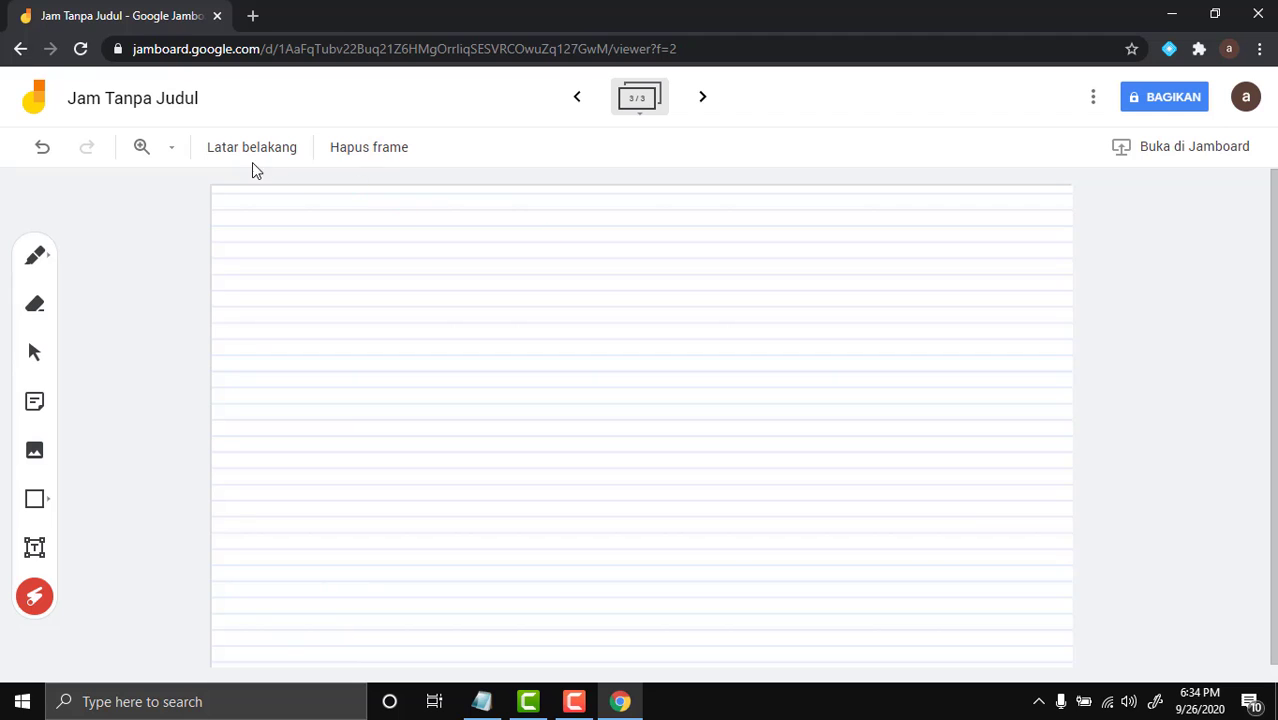
pyautogui.click(281, 156)
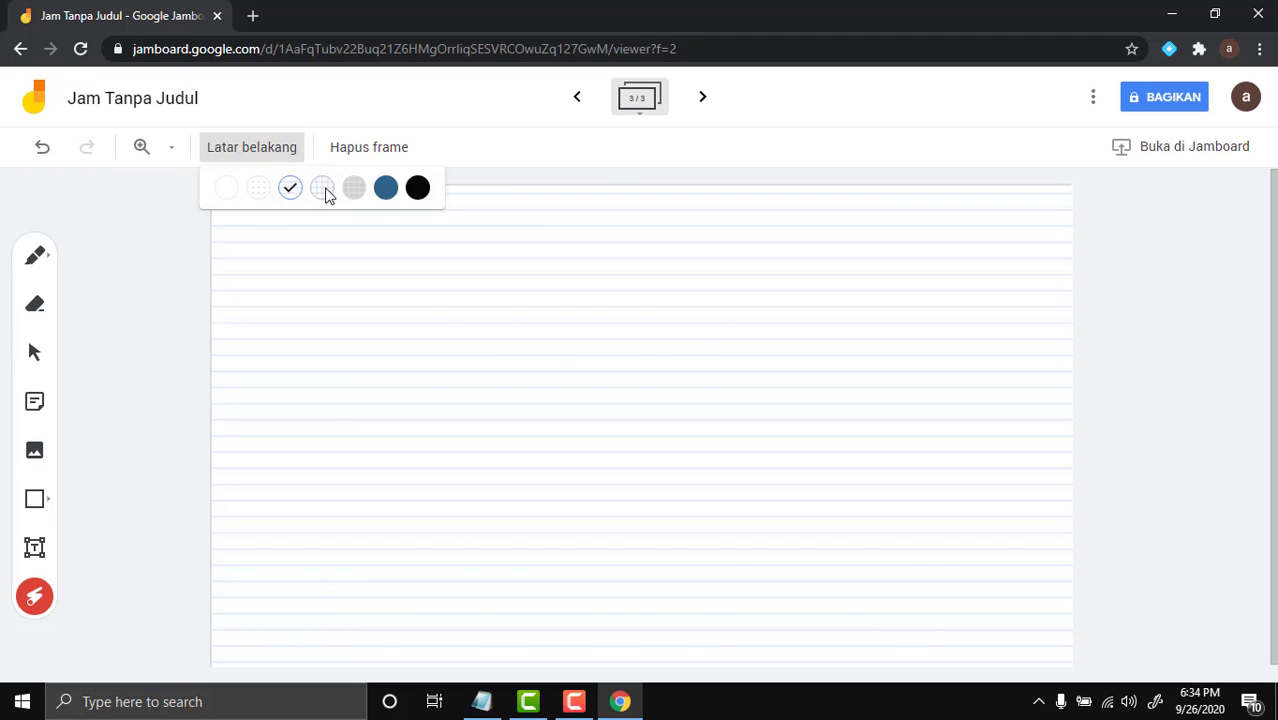
pyautogui.click(322, 189)
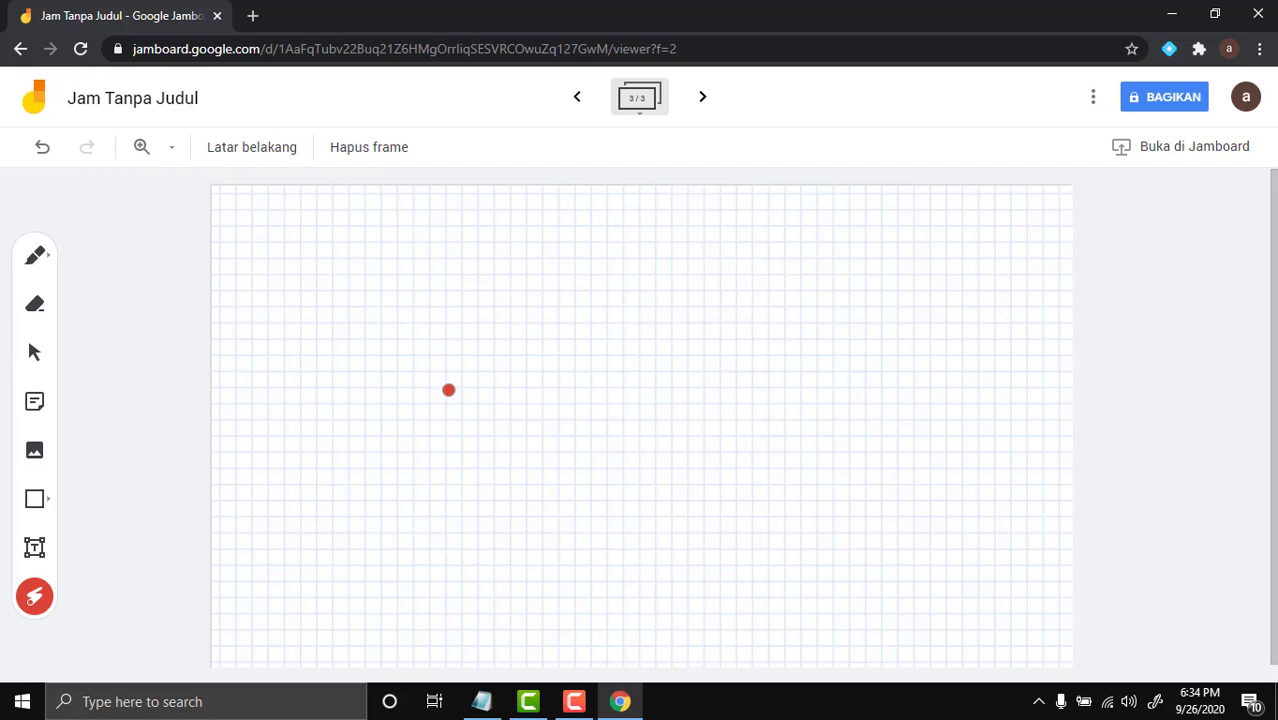
# Draw a small yellow square on the grid frame and shift it slightly right
pyautogui.click(37, 503)
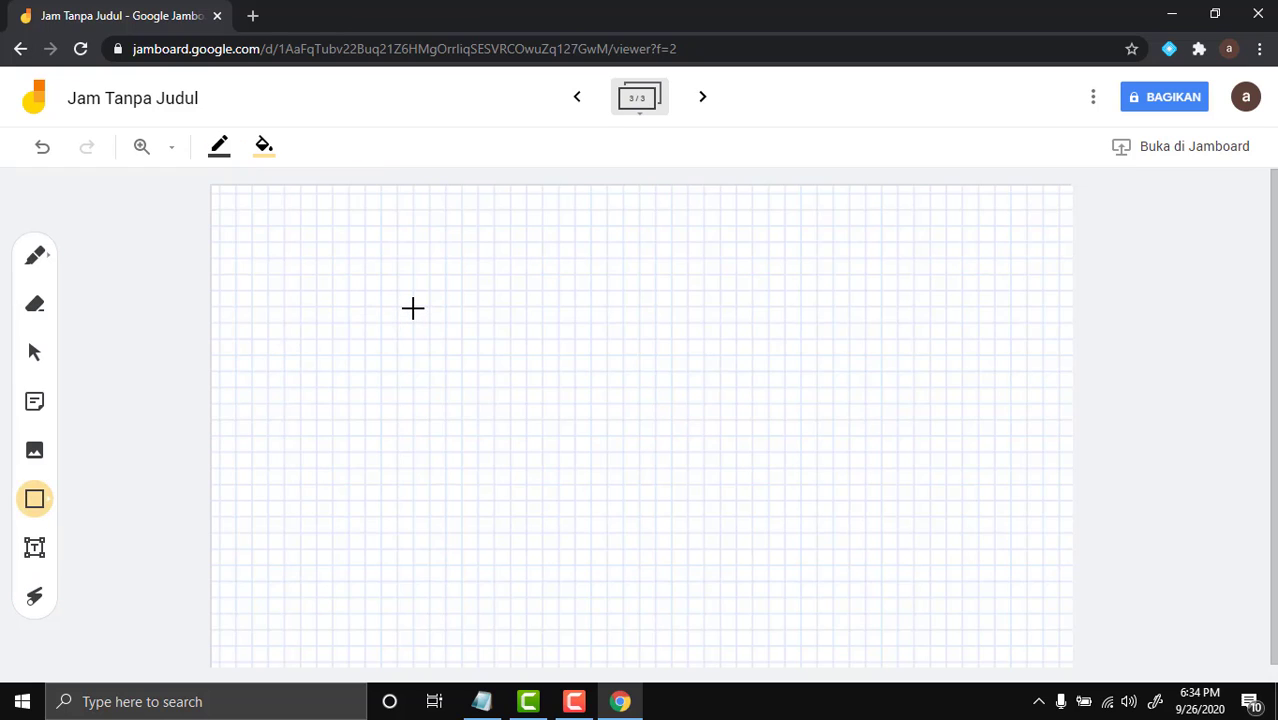
pyautogui.moveTo(413, 306)
pyautogui.mouseDown()
pyautogui.moveTo(317, 471)
pyautogui.moveTo(391, 382)
pyautogui.moveTo(382, 355)
pyautogui.moveTo(317, 383)
pyautogui.moveTo(317, 404)
pyautogui.mouseUp()
pyautogui.click(446, 390)
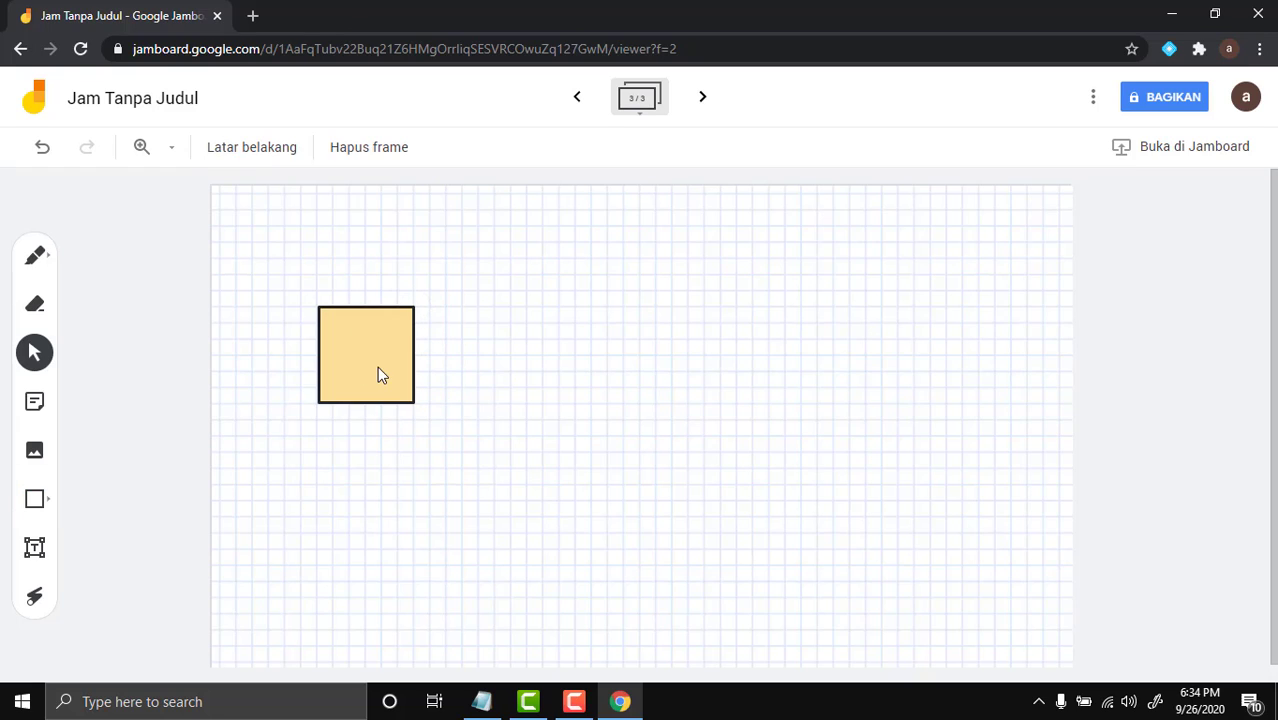
pyautogui.click(378, 368)
pyautogui.click(472, 356)
pyautogui.moveTo(371, 334); pyautogui.dragTo(531, 303)
# Delete the yellow square and restore the frame's plain white background
pyautogui.click(856, 328)
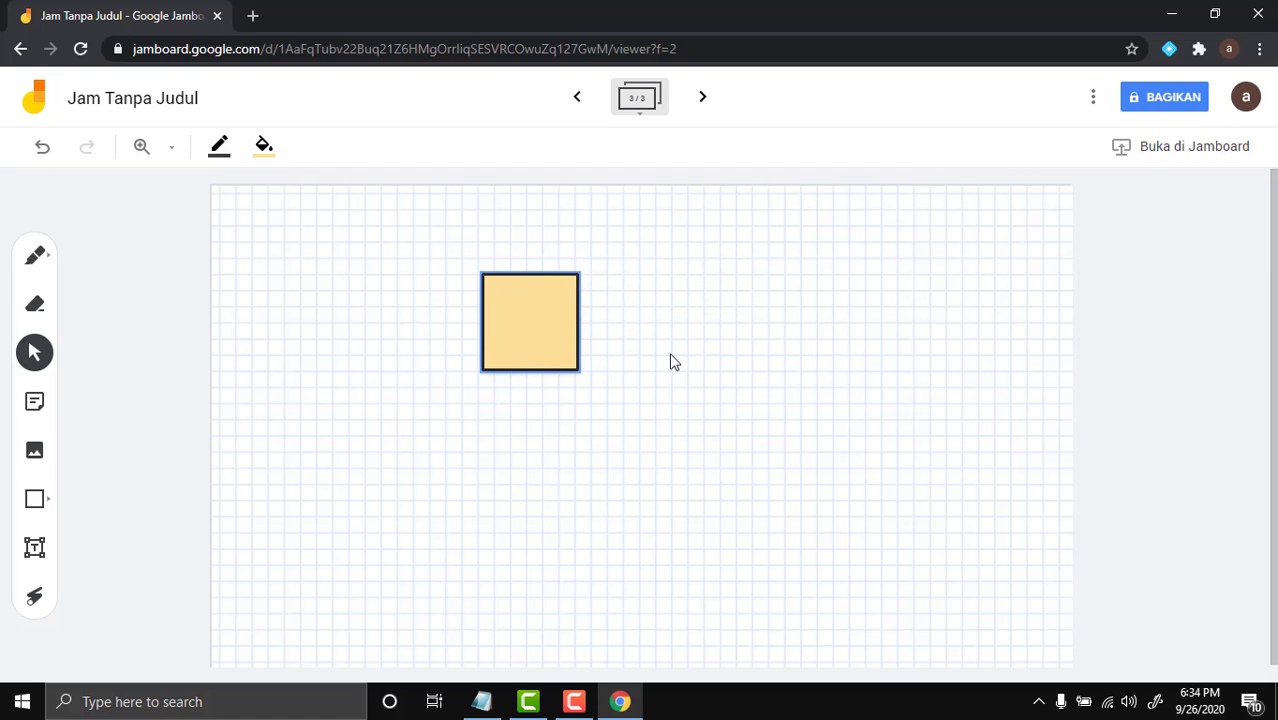
pyautogui.click(672, 362)
pyautogui.click(549, 315)
pyautogui.click(630, 411)
pyautogui.click(539, 316)
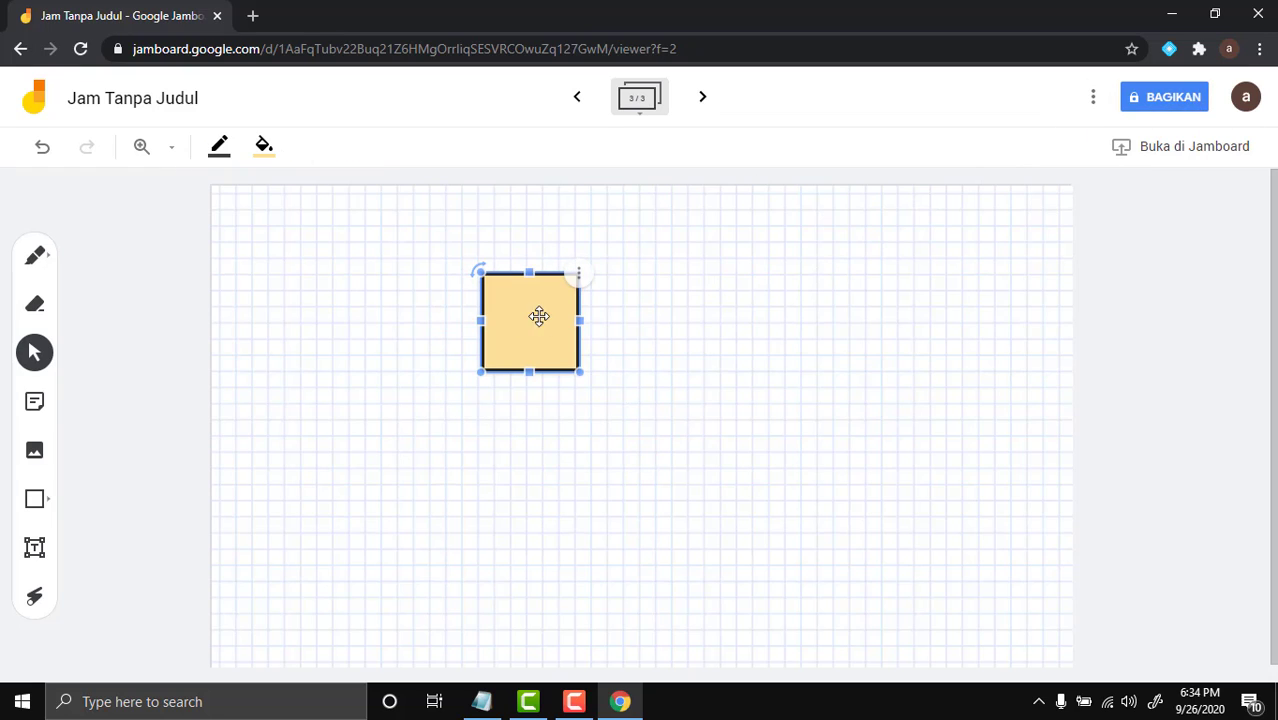
pyautogui.press('Delete')
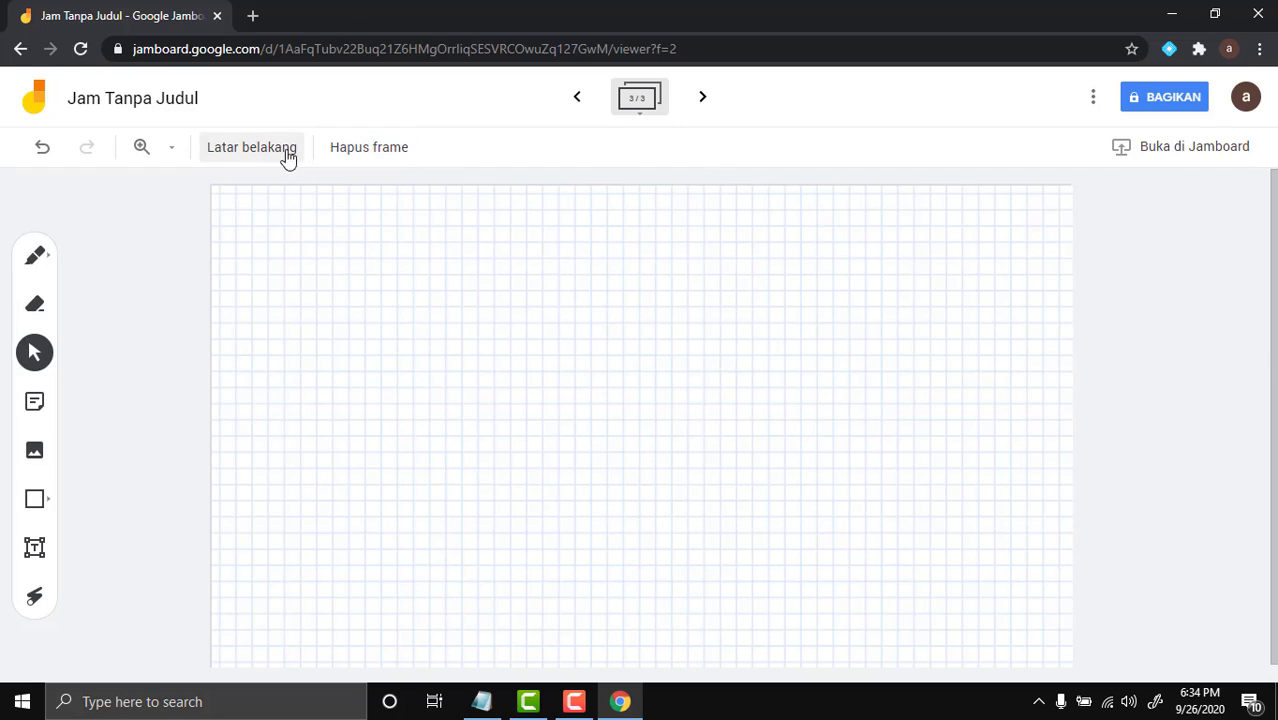
pyautogui.click(245, 157)
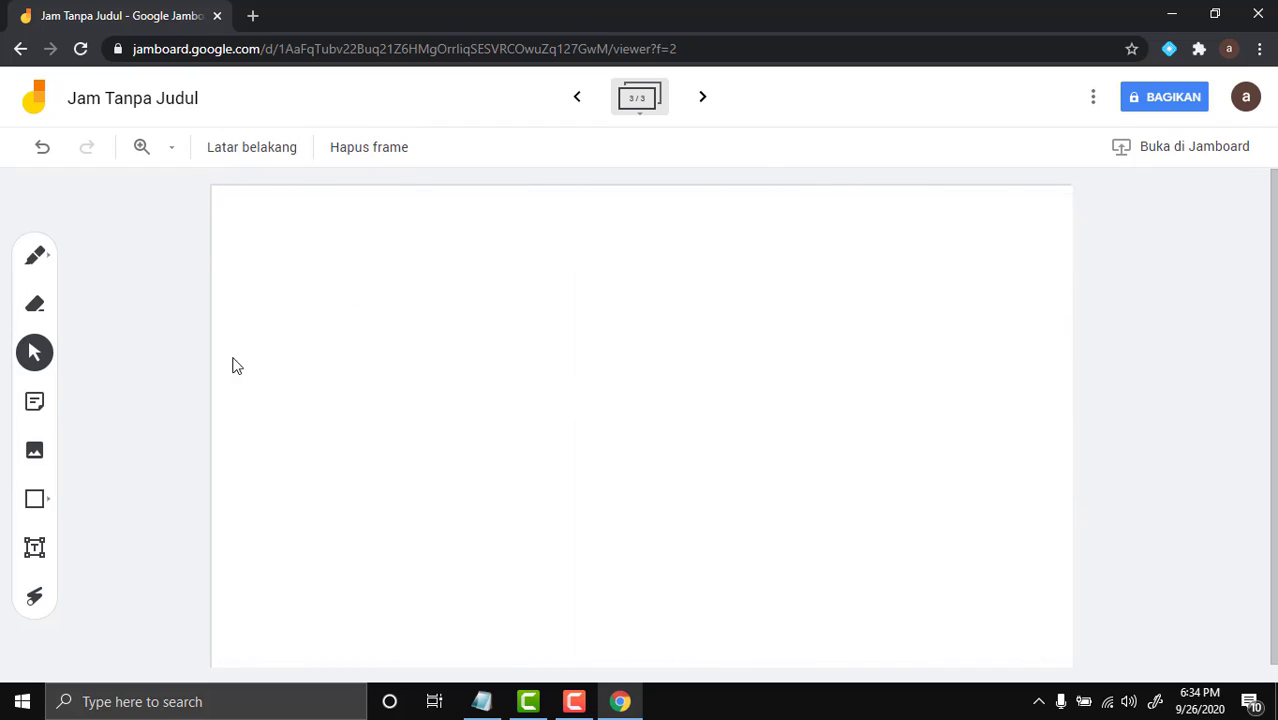
# Let anyone with the link view the board, copy the link, and close sharing settings
pyautogui.click(1161, 97)
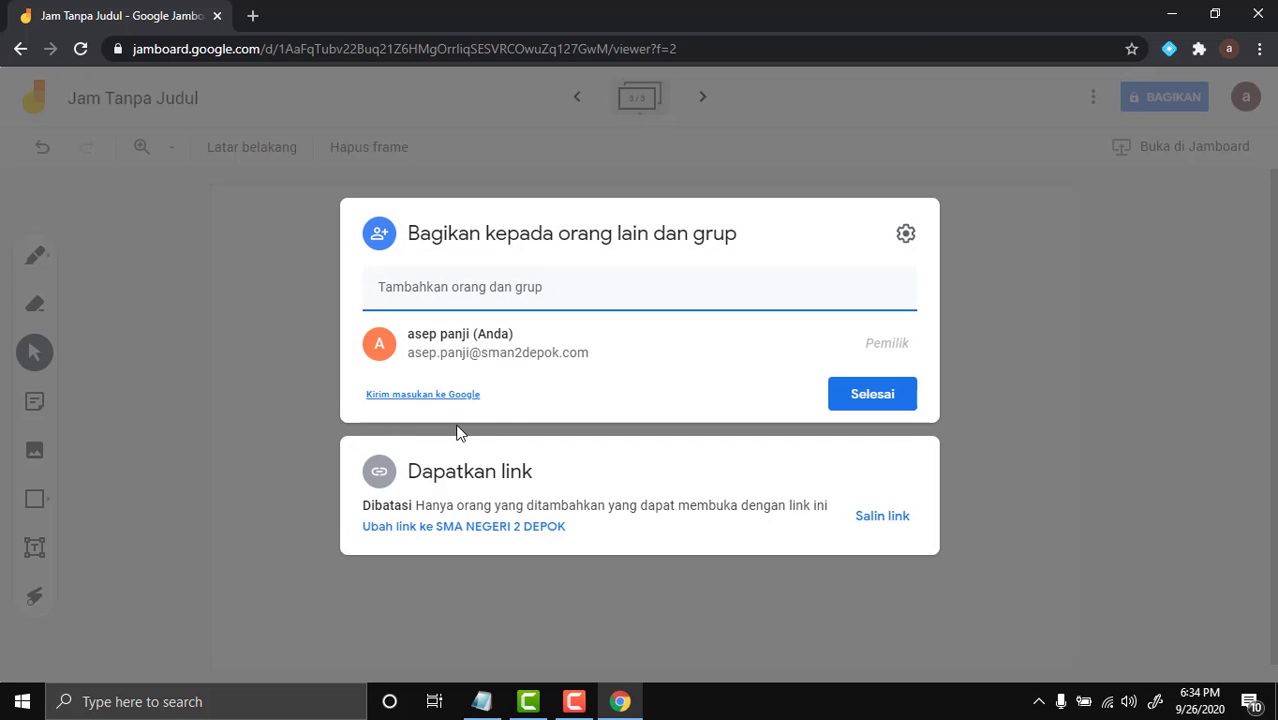
pyautogui.click(502, 527)
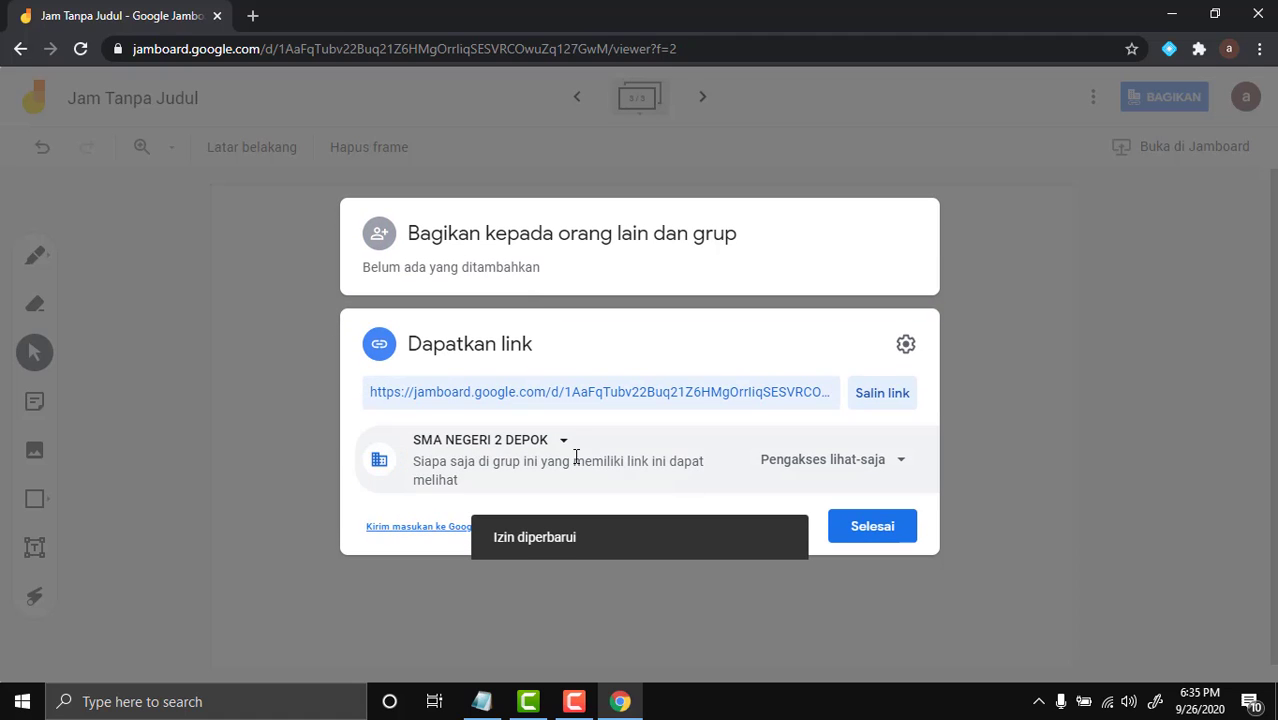
pyautogui.click(564, 448)
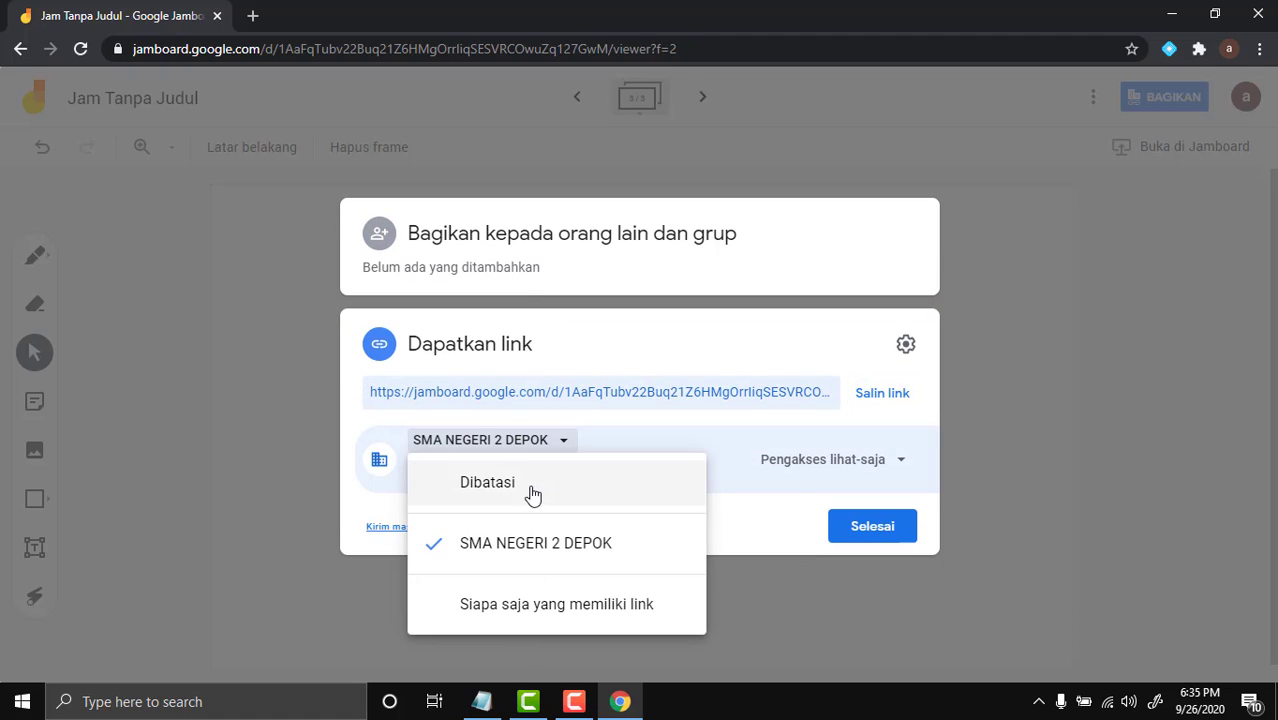
pyautogui.click(513, 603)
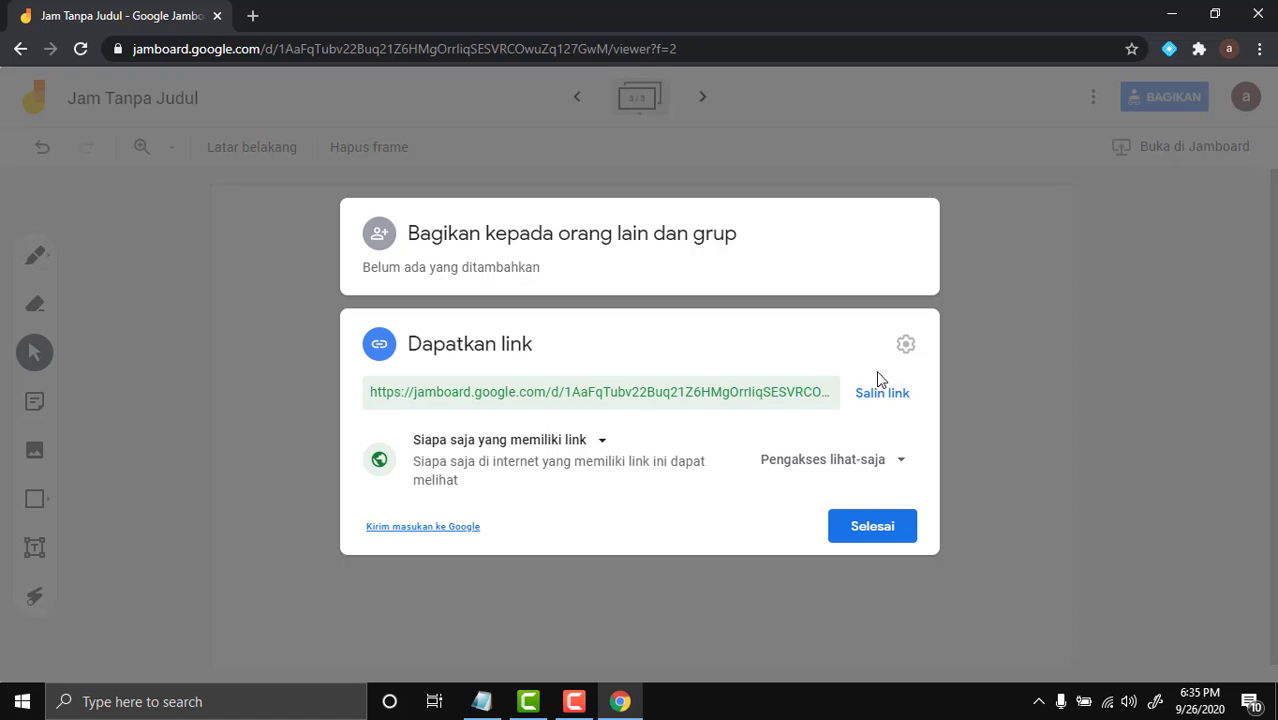
pyautogui.click(876, 403)
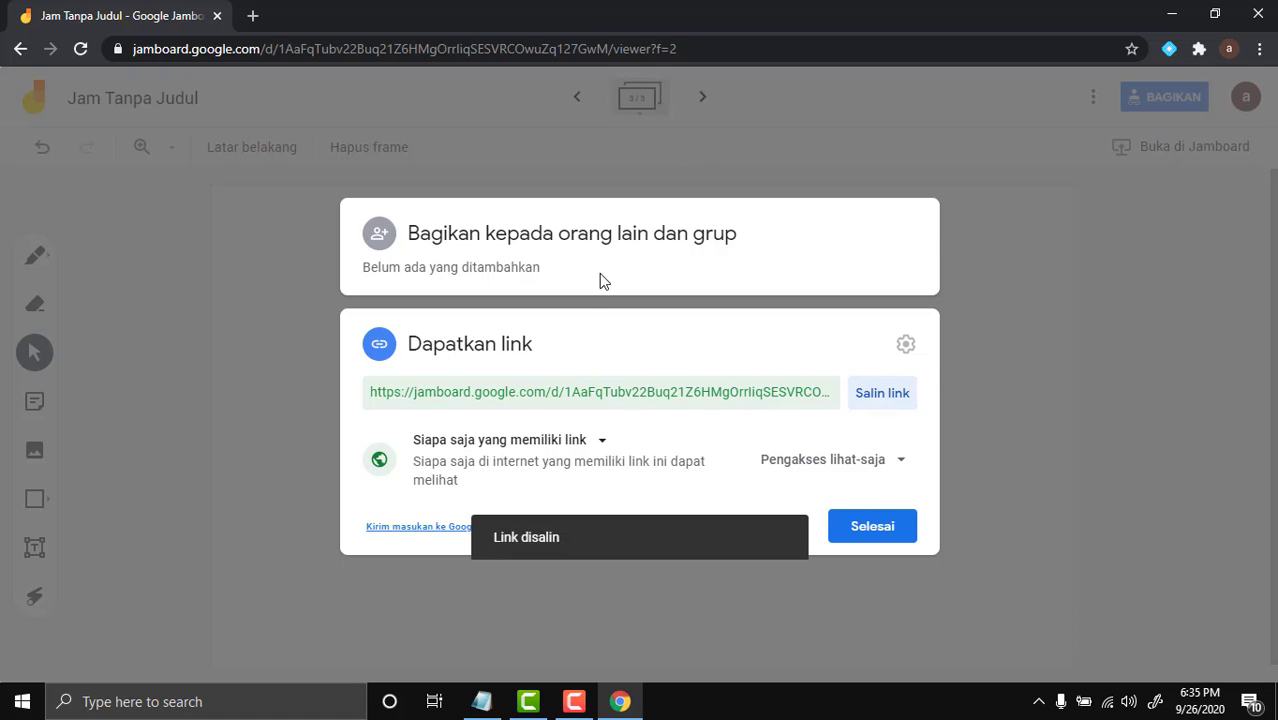
pyautogui.click(967, 332)
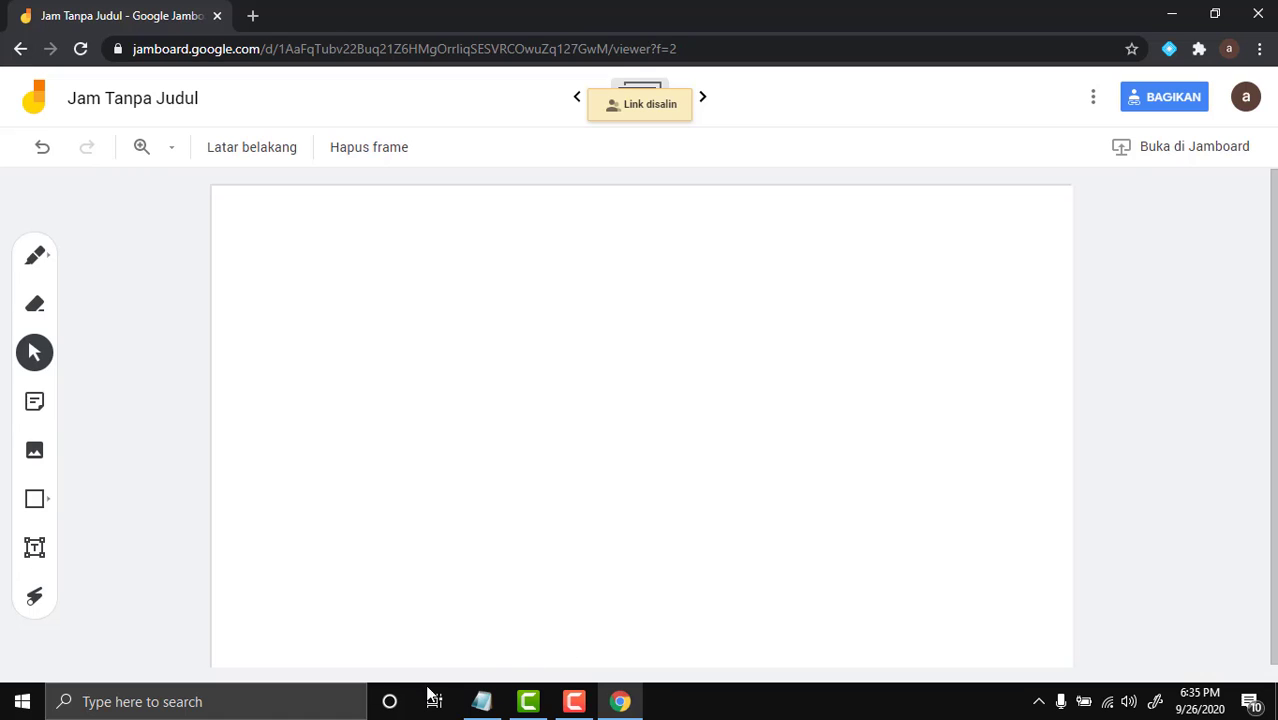
# Launch Microsoft Edge and load the copied Jamboard link in a new window
pyautogui.click(225, 697)
pyautogui.write('edg')
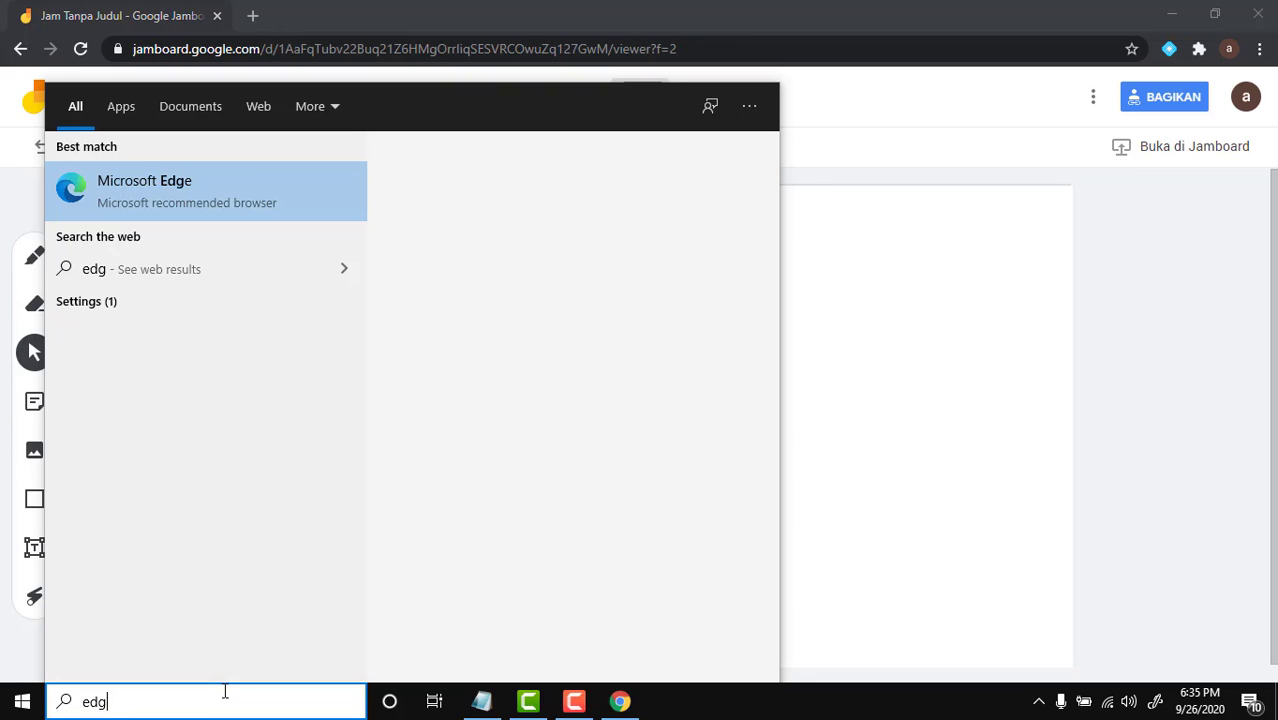
pyautogui.write('e')
pyautogui.click(265, 195)
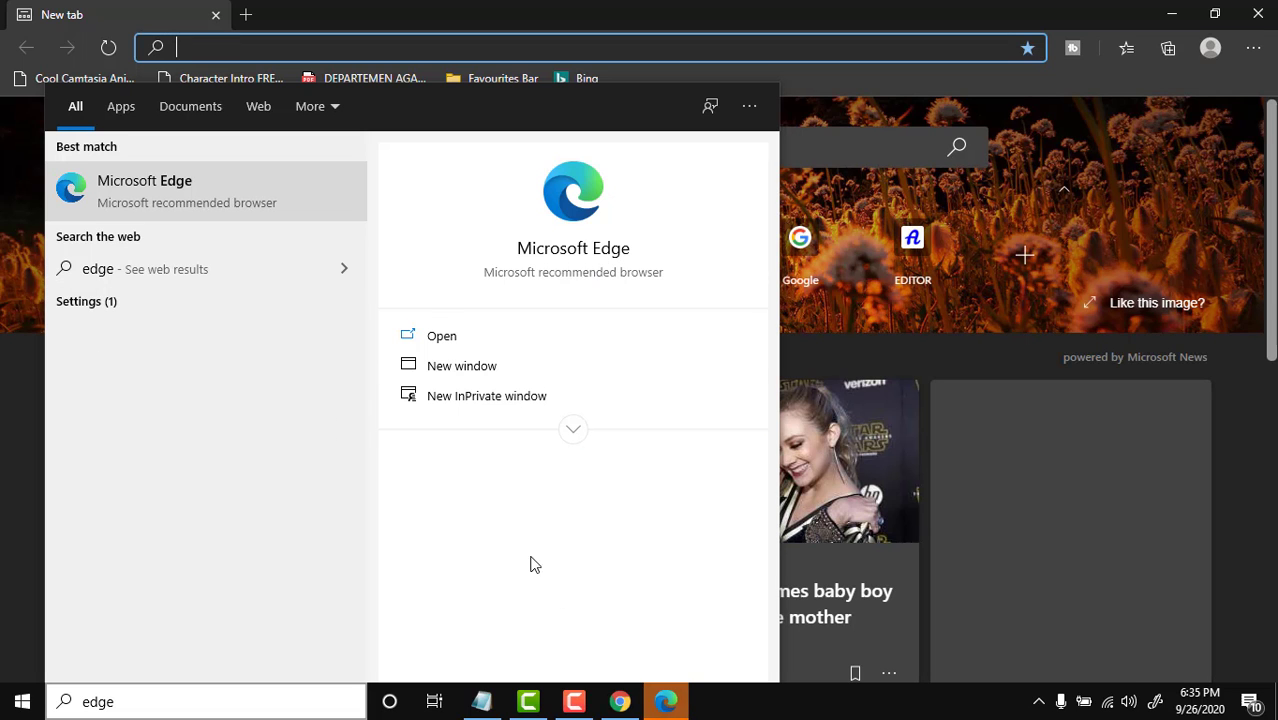
pyautogui.click(456, 337)
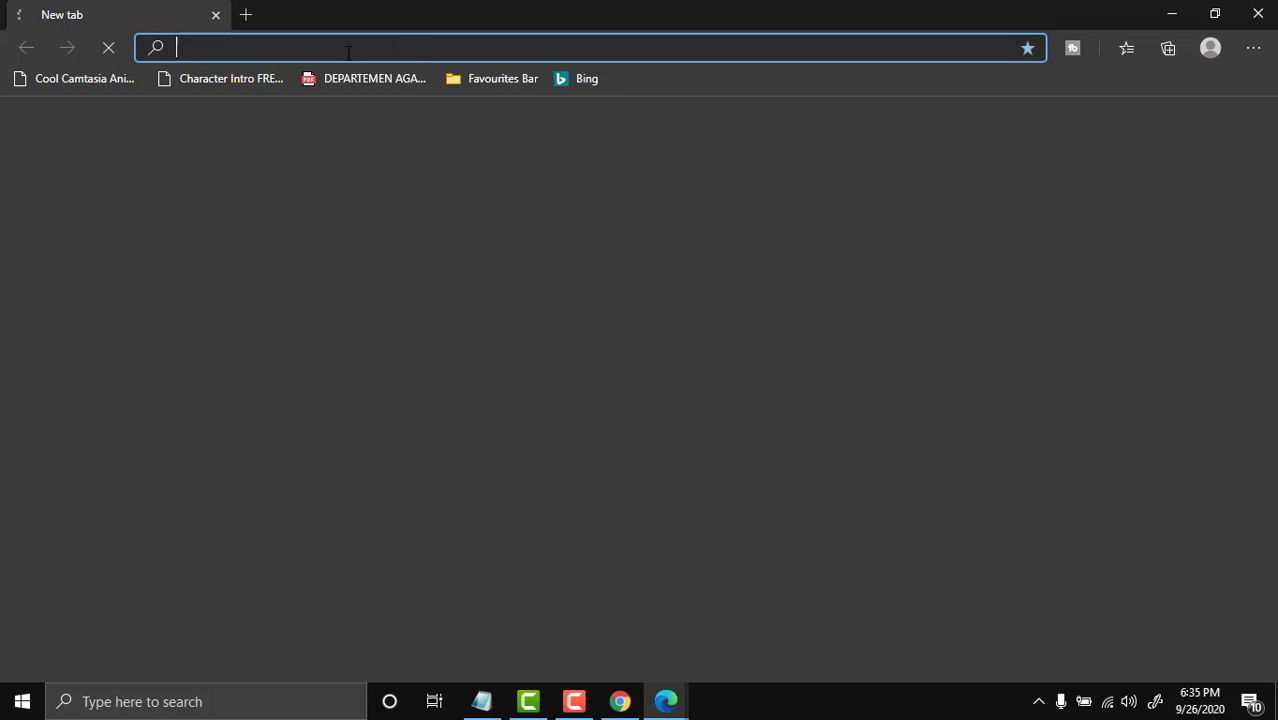
pyautogui.press('Return')
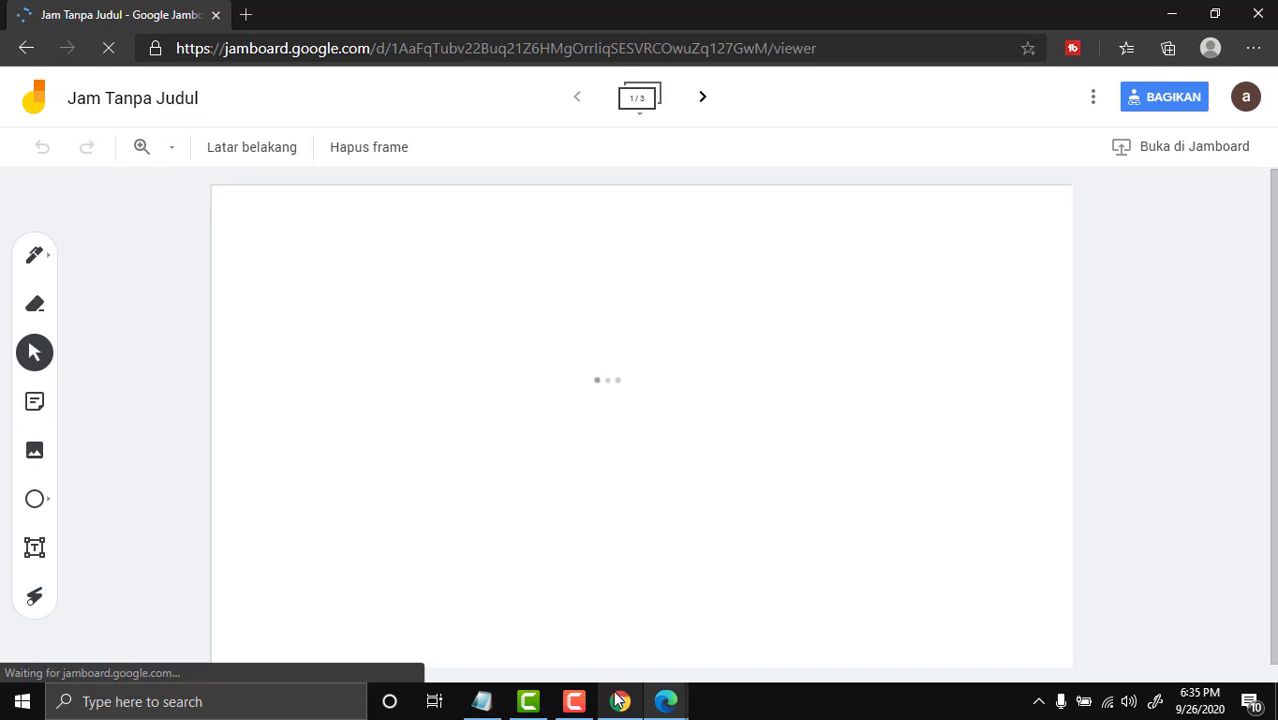
# Switch back to the Chrome window showing the board's blank frame 3
pyautogui.click(619, 701)
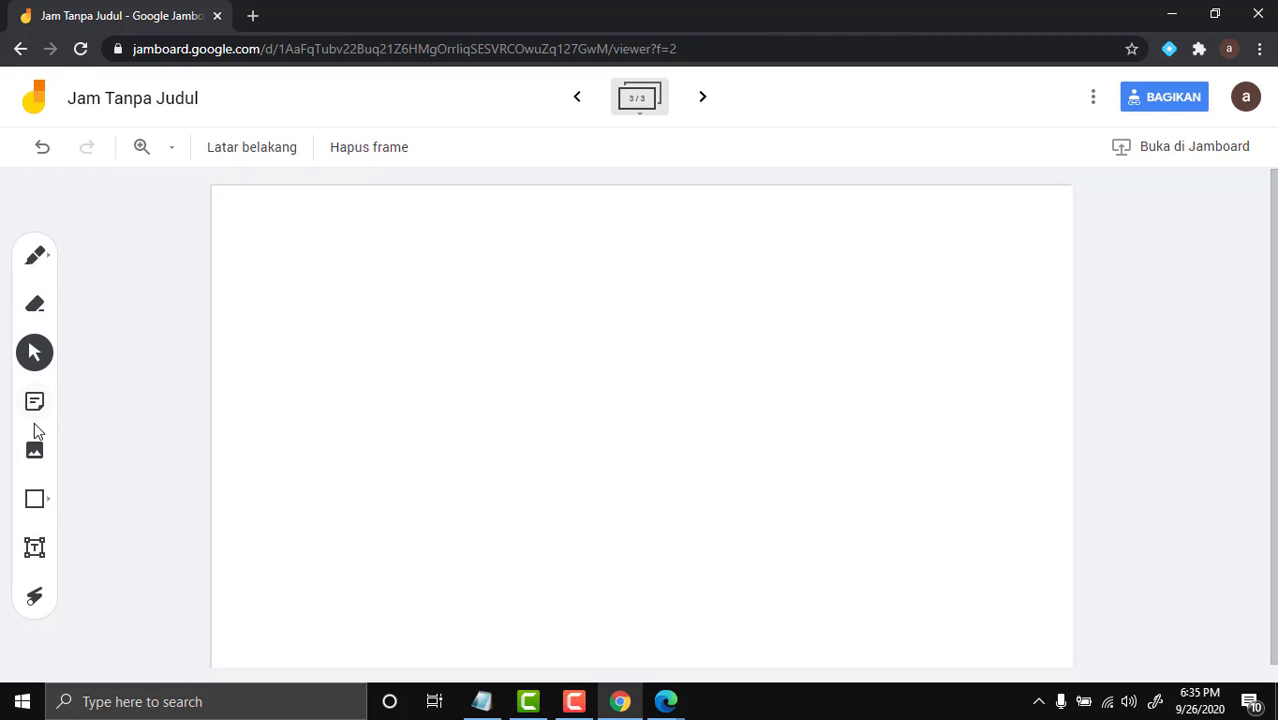
# Search Google Images in the image picker for 'prasasti aksara sunda'
pyautogui.click(38, 456)
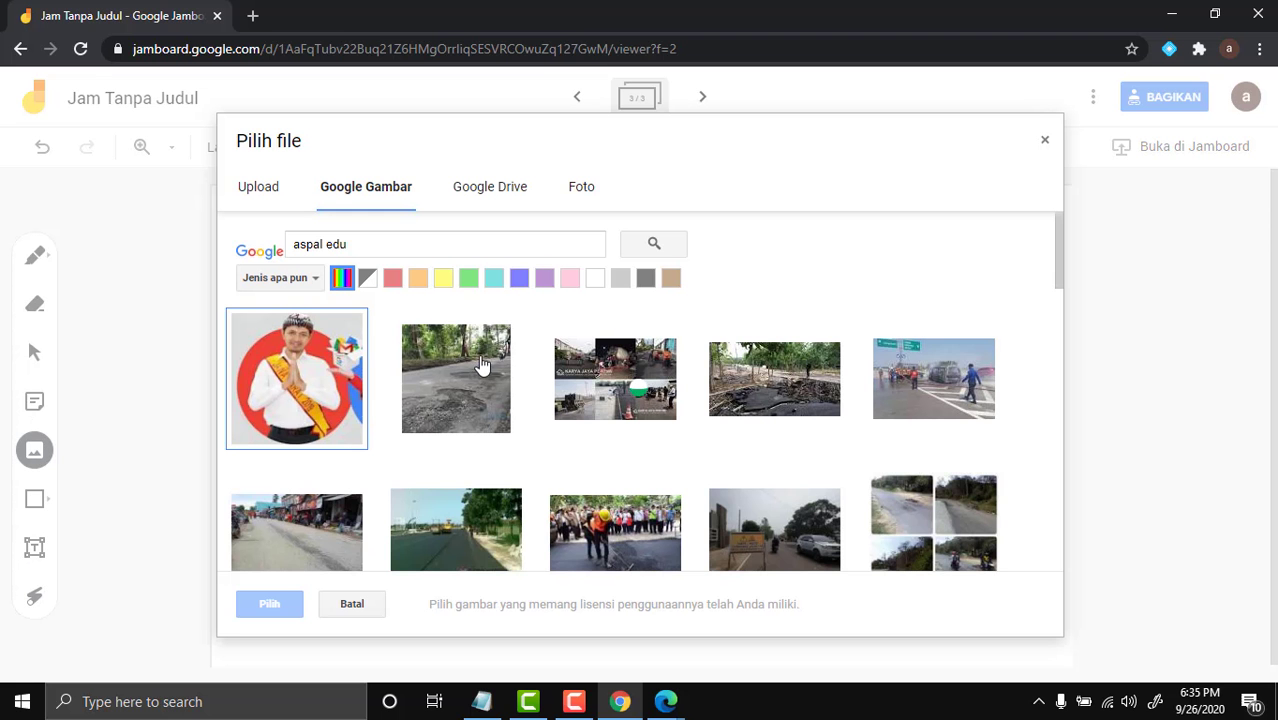
pyautogui.moveTo(418, 239); pyautogui.dragTo(277, 238)
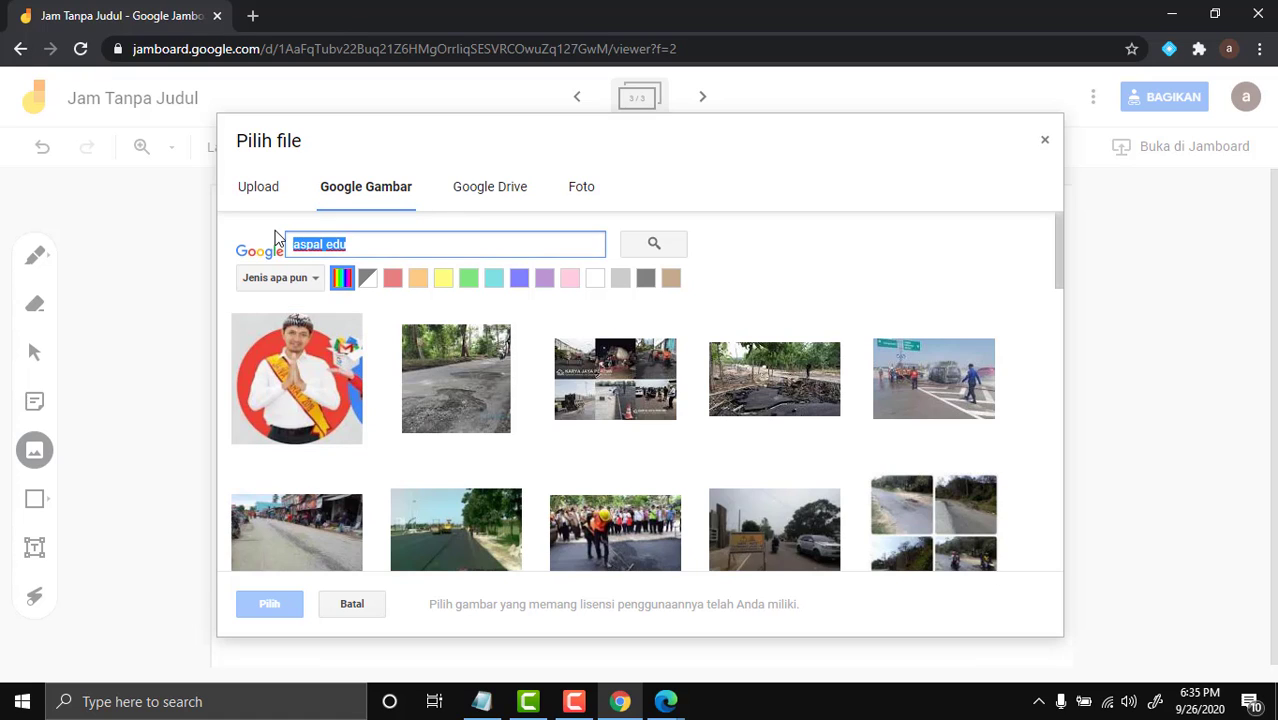
pyautogui.click(277, 238)
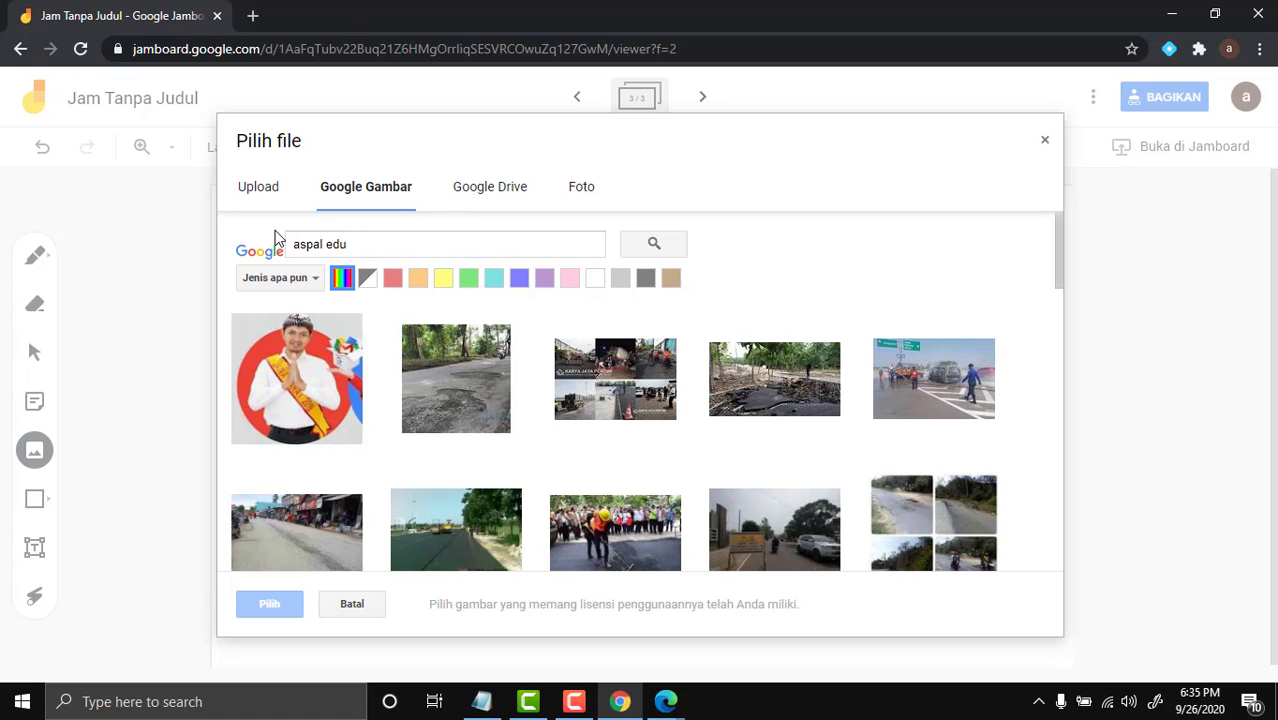
pyautogui.moveTo(388, 250); pyautogui.dragTo(179, 229)
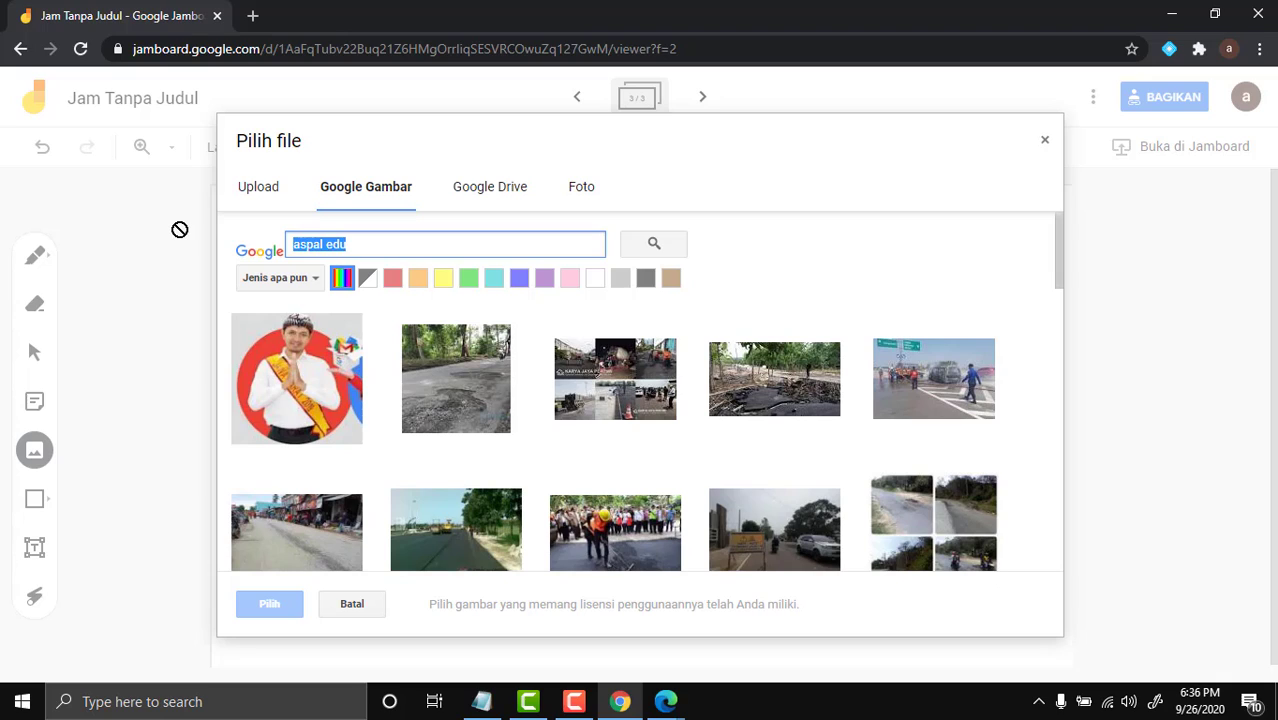
pyautogui.write('pra')
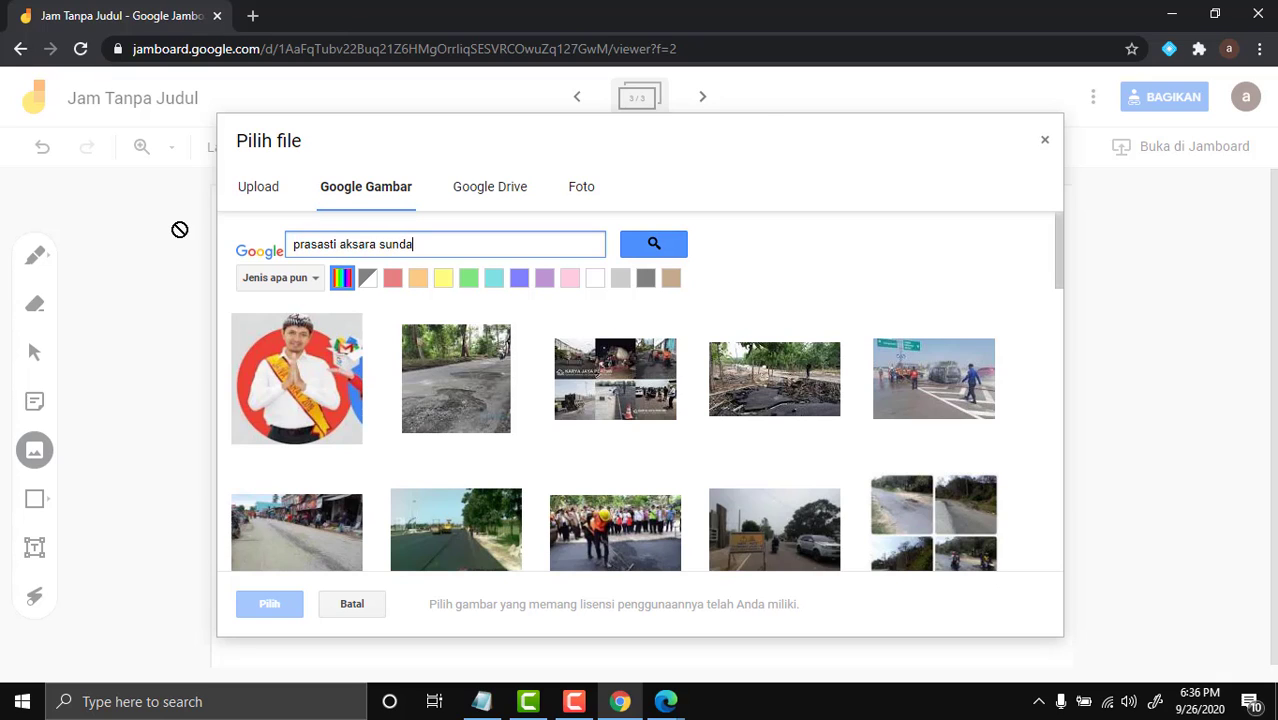
pyautogui.click(643, 241)
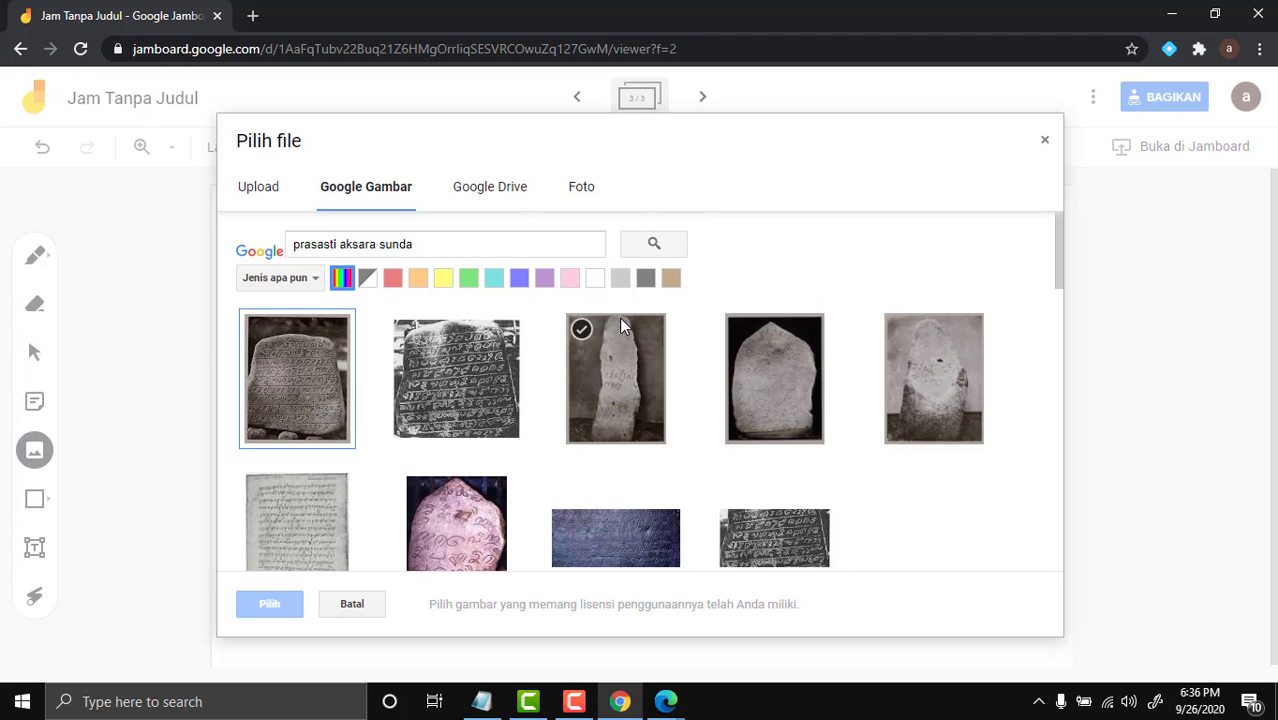
# Insert the first inscription-stone photo from the results onto the frame
pyautogui.scroll(-5, 640, 428)
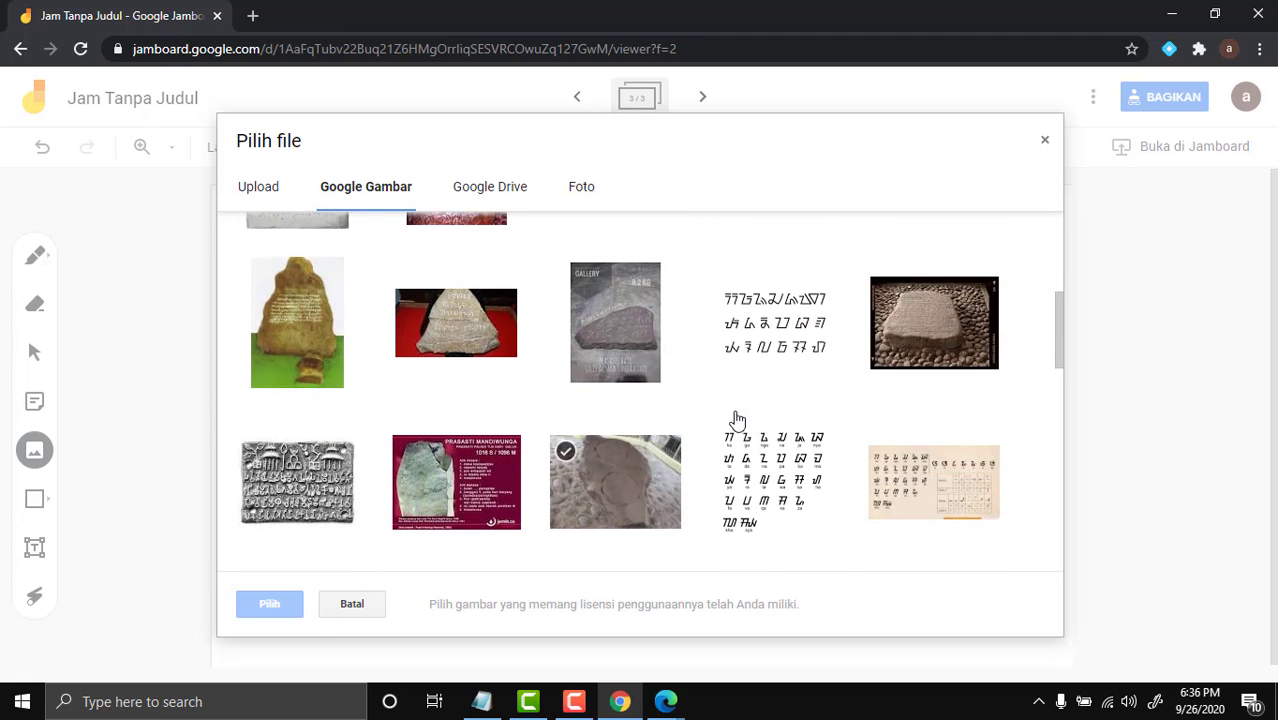
pyautogui.scroll(-5, 751, 420)
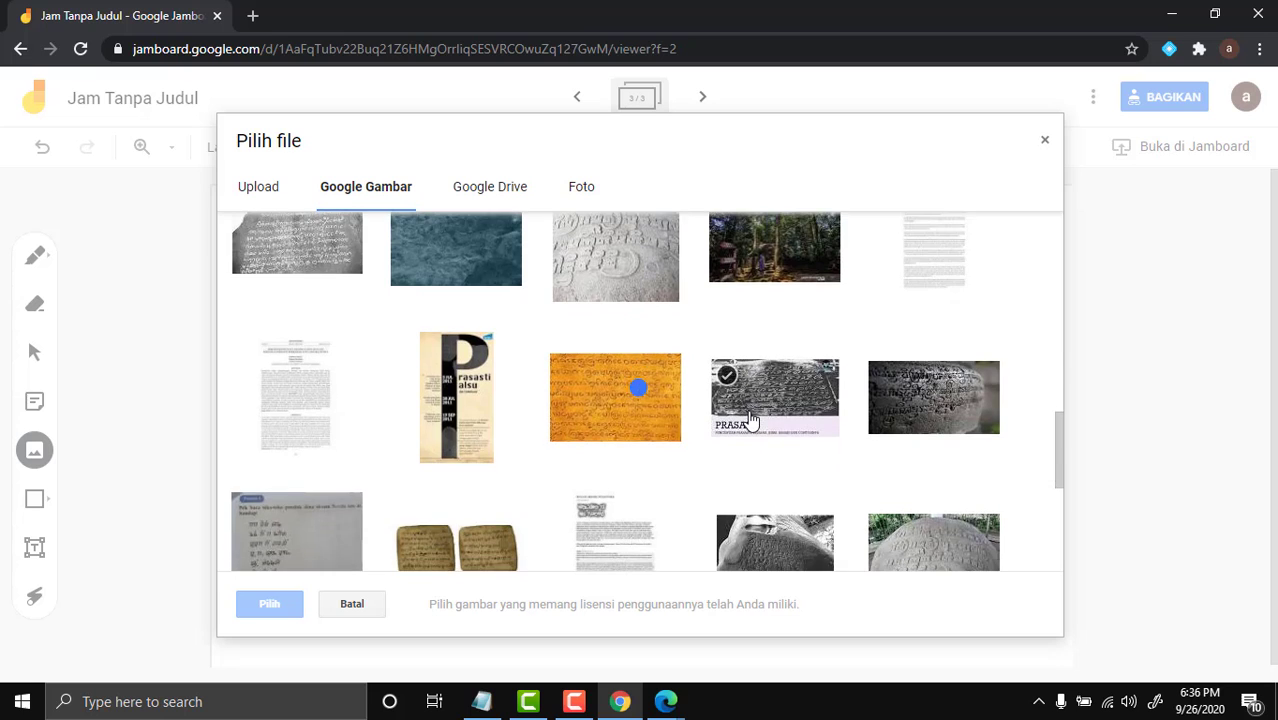
pyautogui.scroll(-5, 751, 420)
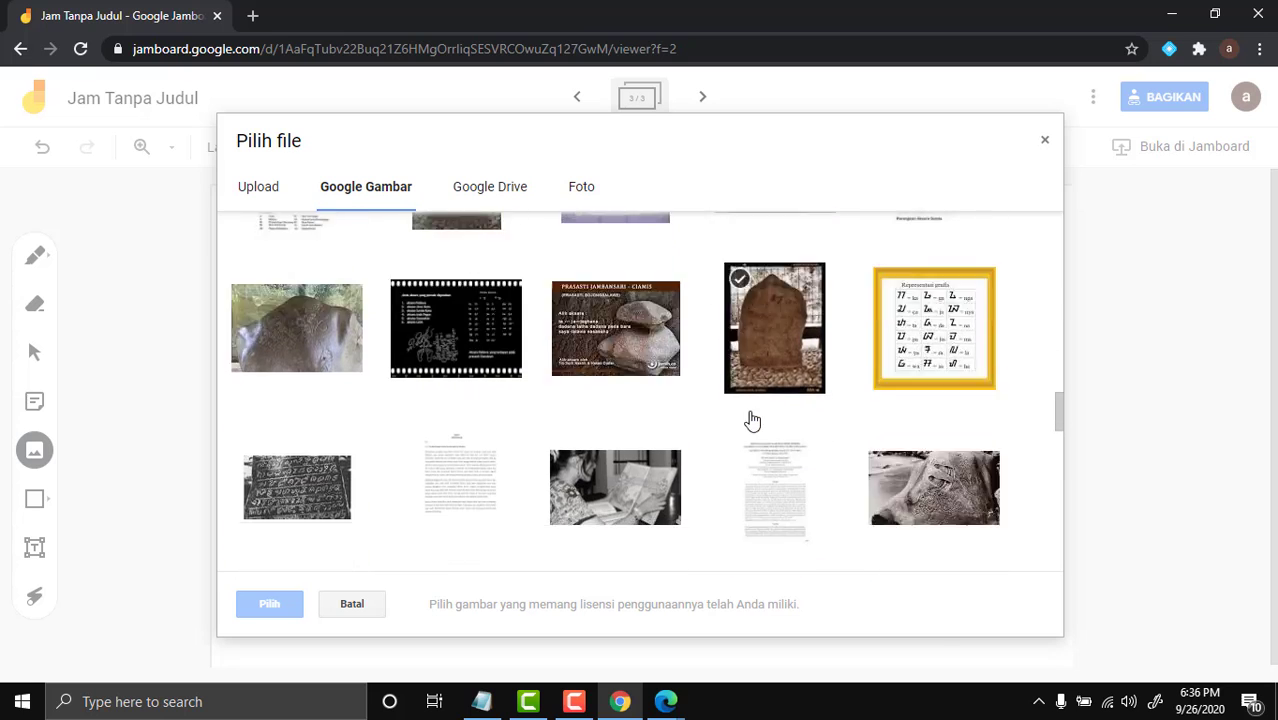
pyautogui.scroll(15, 670, 414)
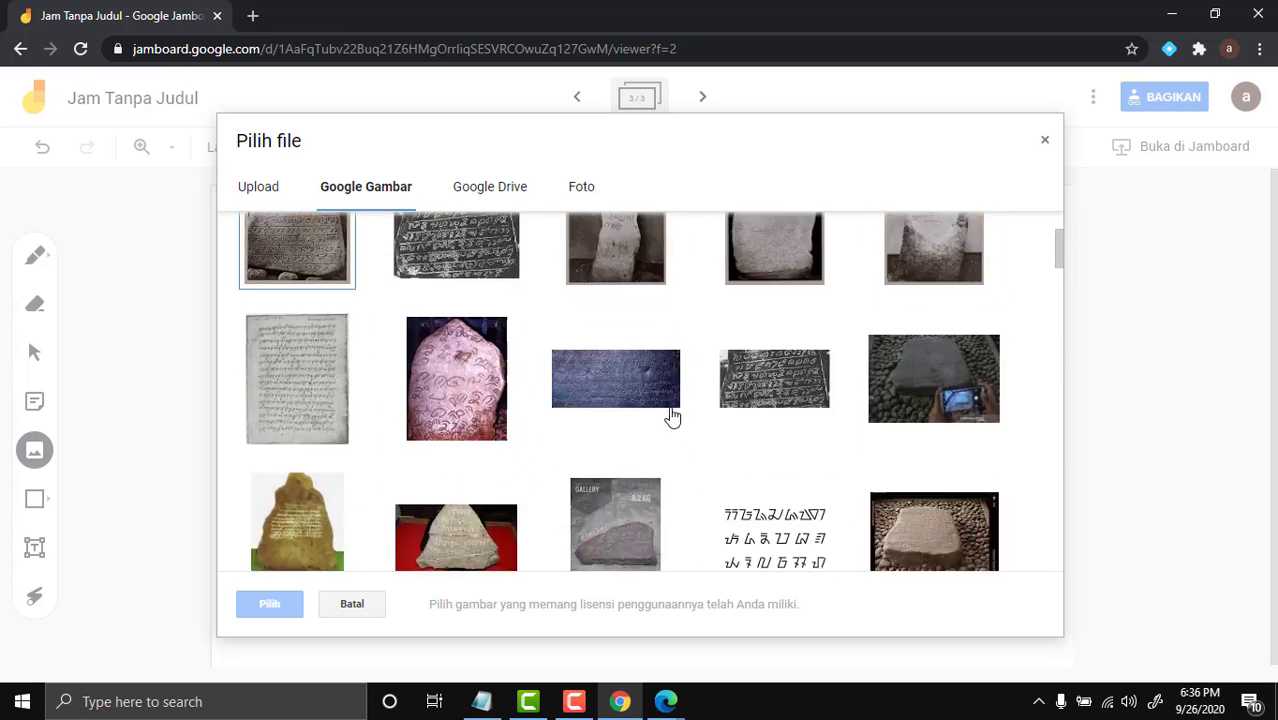
pyautogui.scroll(2, 670, 414)
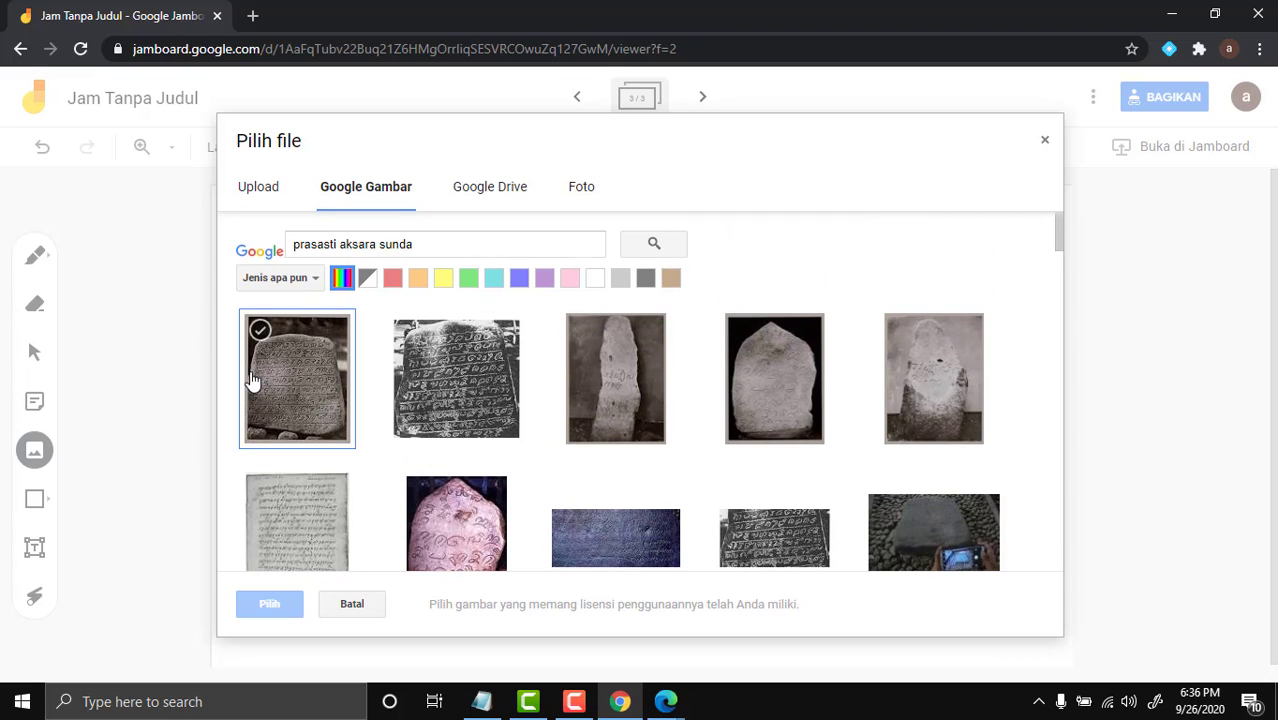
pyautogui.click(285, 387)
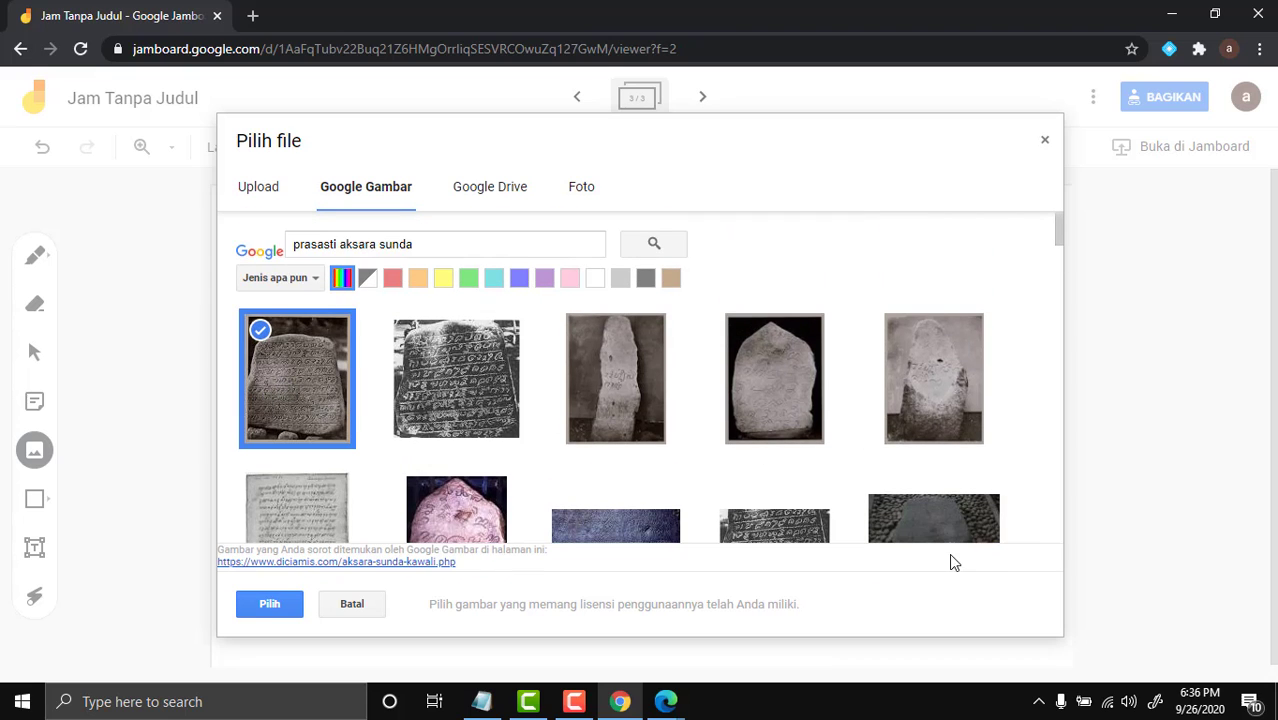
pyautogui.click(265, 602)
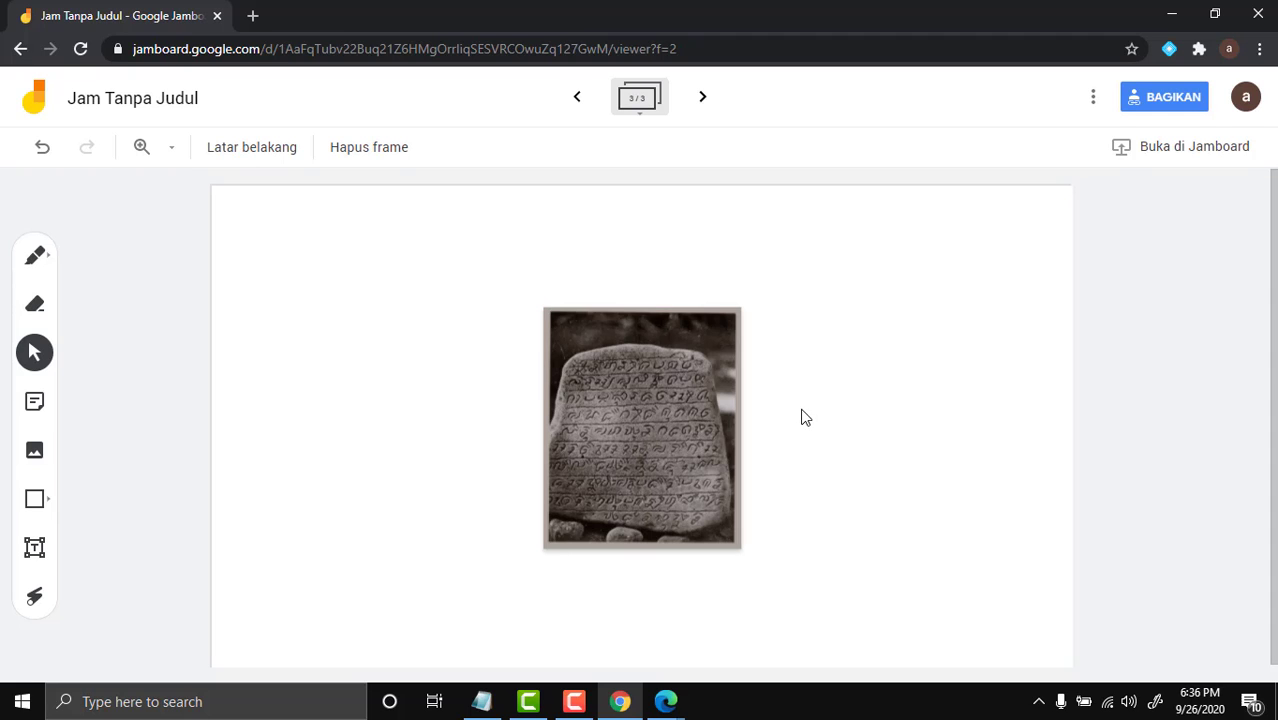
# Enlarge the inscription photo slightly and nudge it up-left, keeping it centred
pyautogui.click(675, 469)
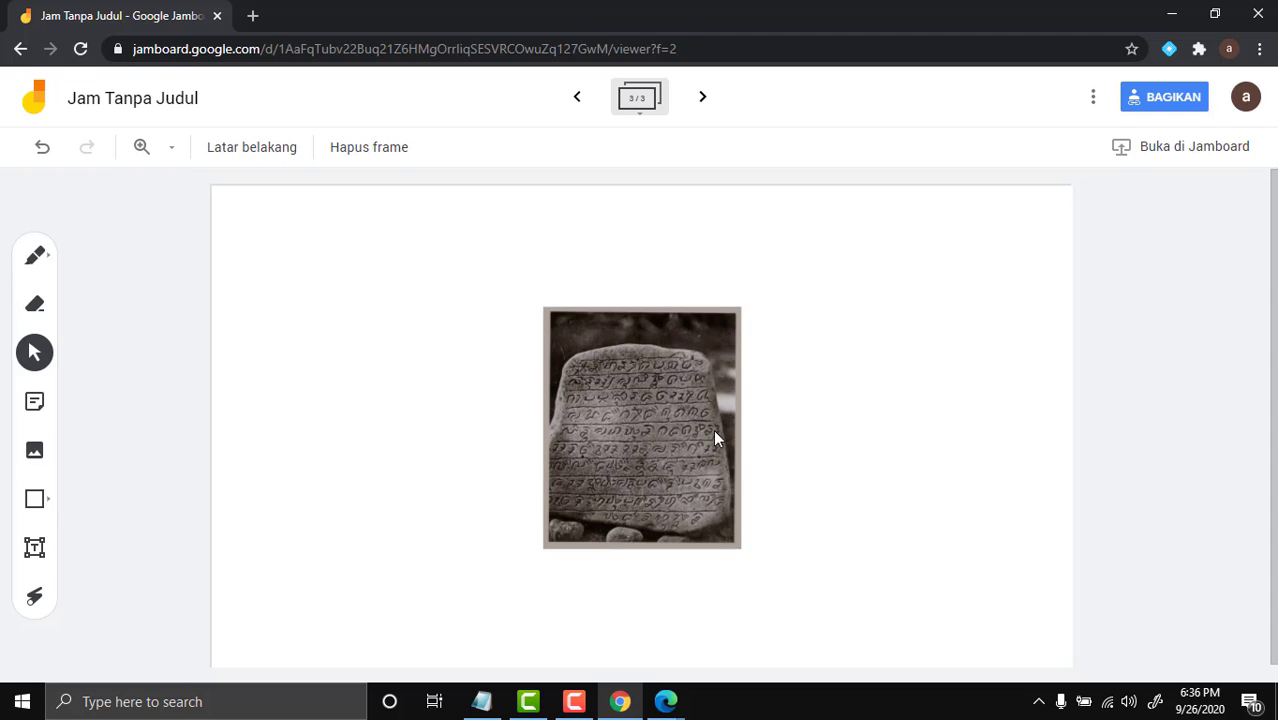
pyautogui.moveTo(743, 550); pyautogui.dragTo(765, 577)
pyautogui.click(855, 472)
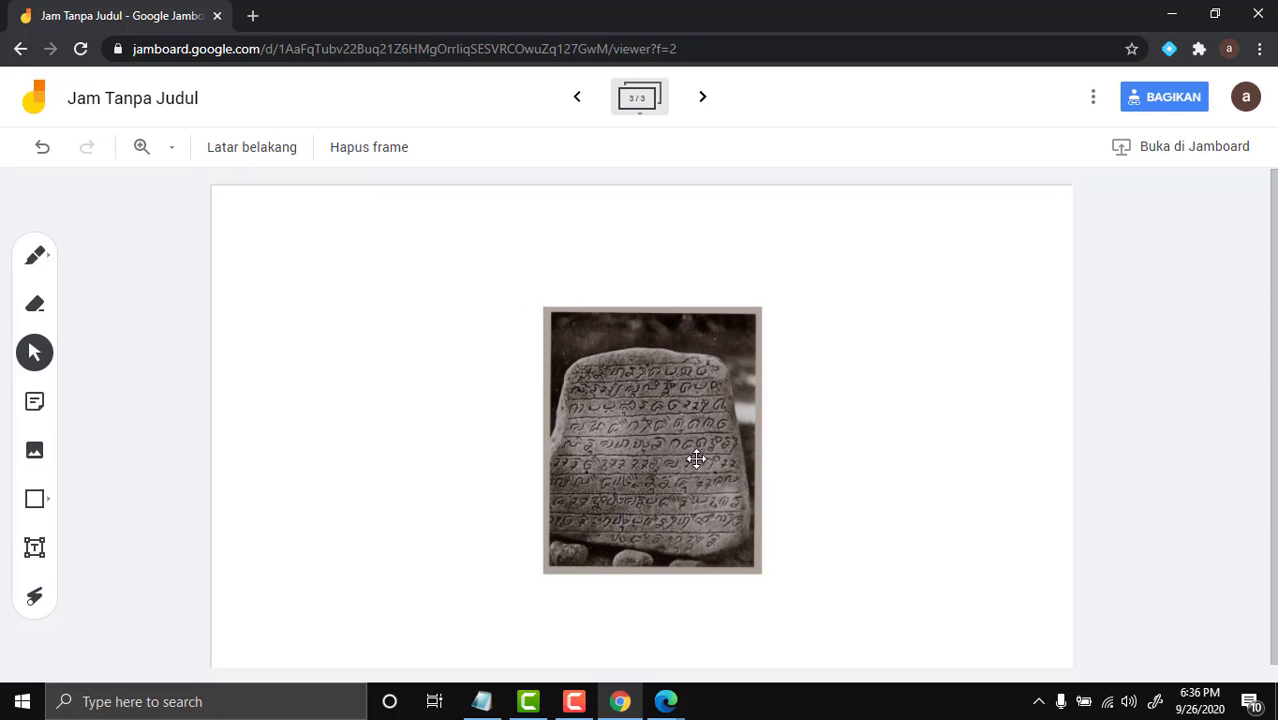
pyautogui.moveTo(692, 453); pyautogui.dragTo(679, 440)
pyautogui.click(801, 376)
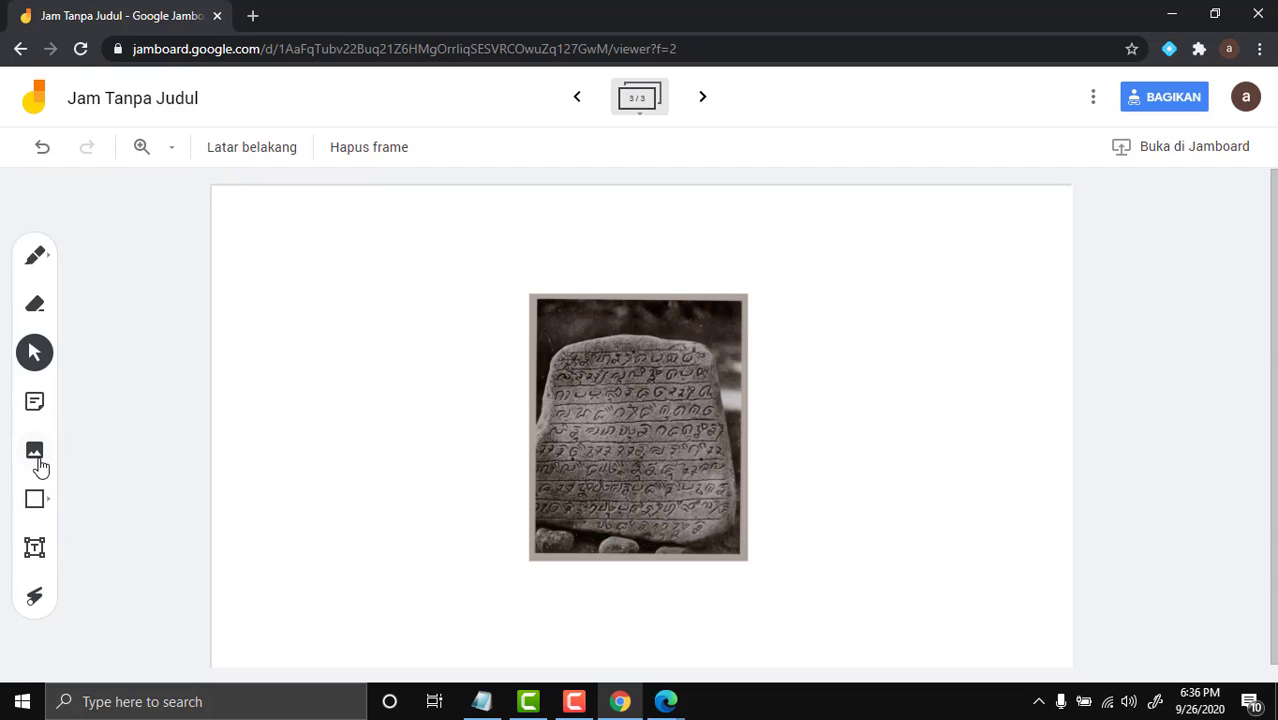
pyautogui.click(40, 550)
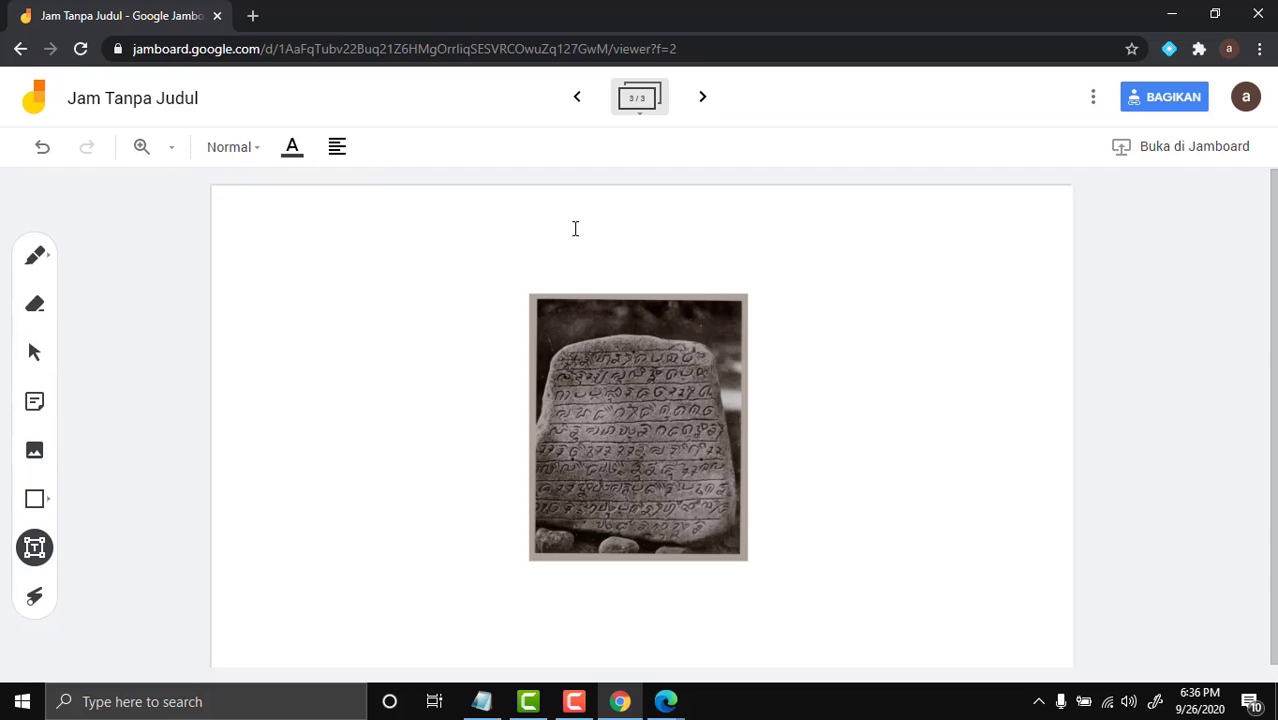